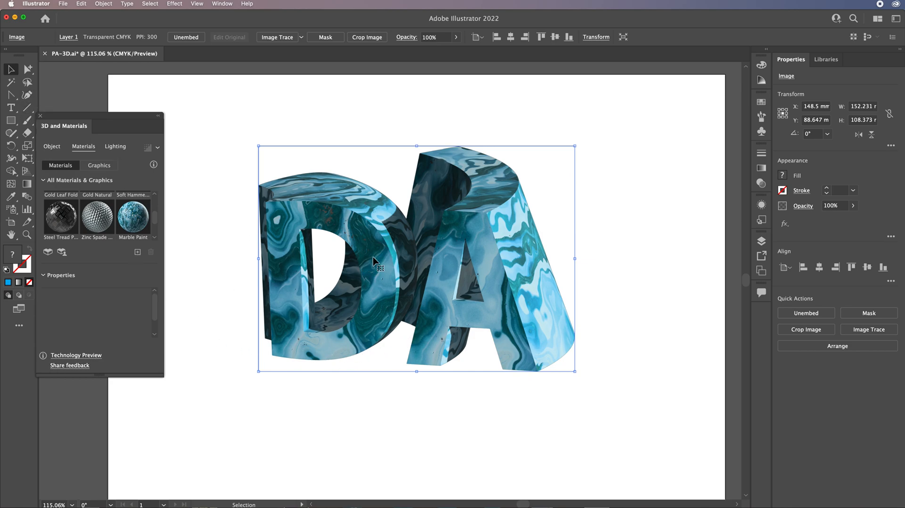
- Delete the existing 3D lettering image and add the point text "PA" to the artboard
key(Delete)
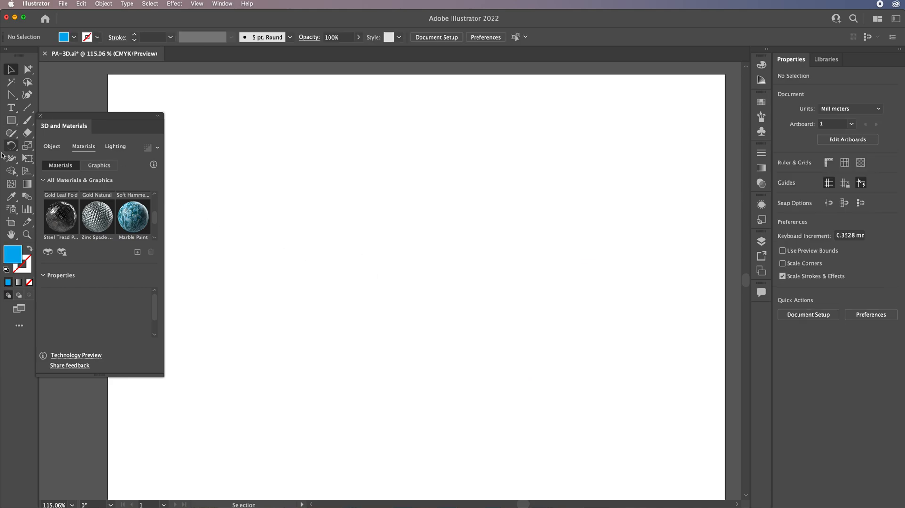
click(11, 108)
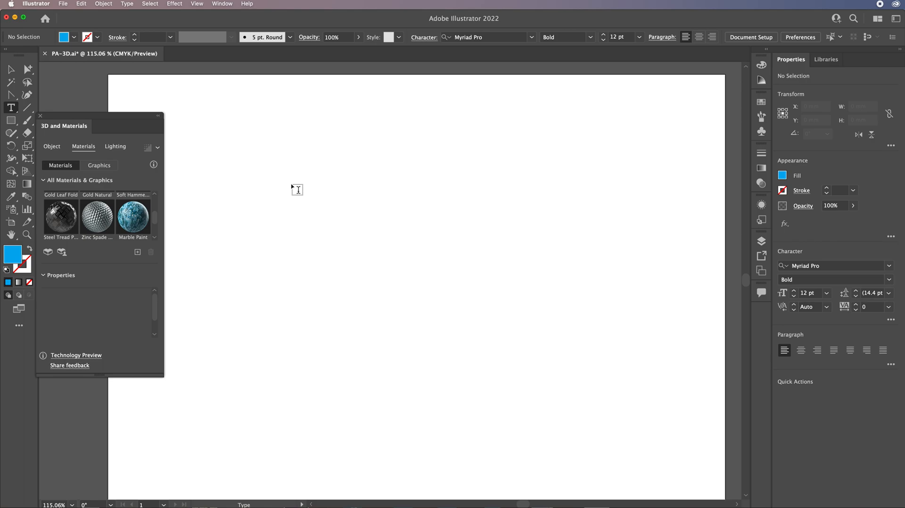
click(318, 231)
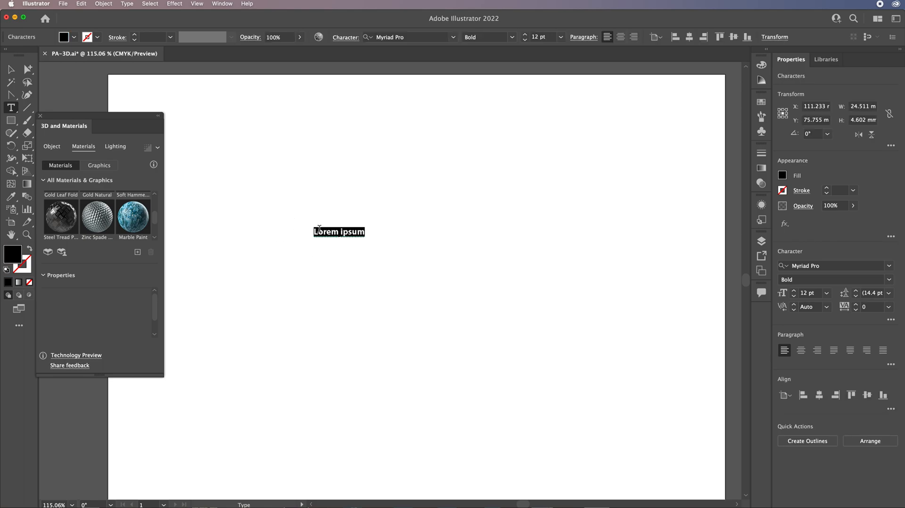
text(PA)
- Enlarge the PA text proportionally to about 366 pt and position it near the middle of the artboard
click(3, 69)
drag(325, 238, 693, 478)
drag(471, 344, 425, 275)
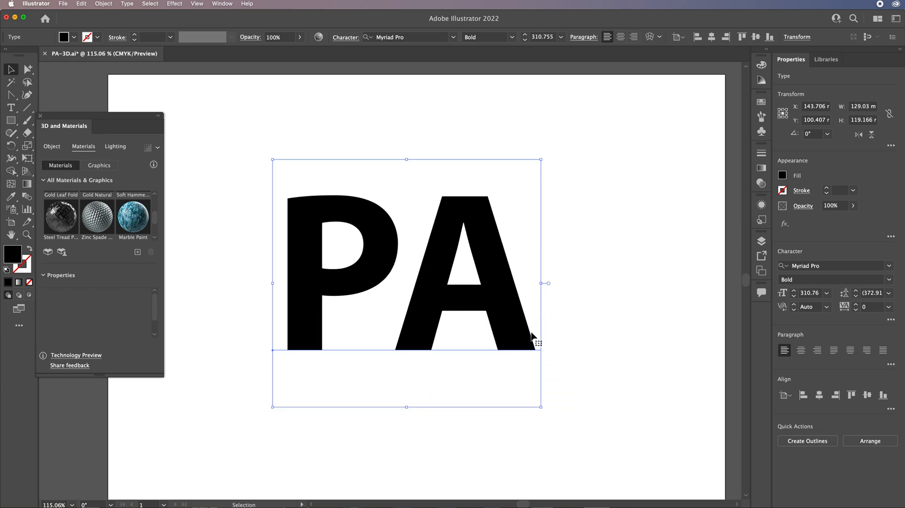
drag(542, 406, 550, 359)
key(super+z)
drag(541, 408, 596, 436)
drag(453, 313, 446, 288)
- Tighten the kerning between the P and the A to -200 so the letters overlap
double_click(409, 320)
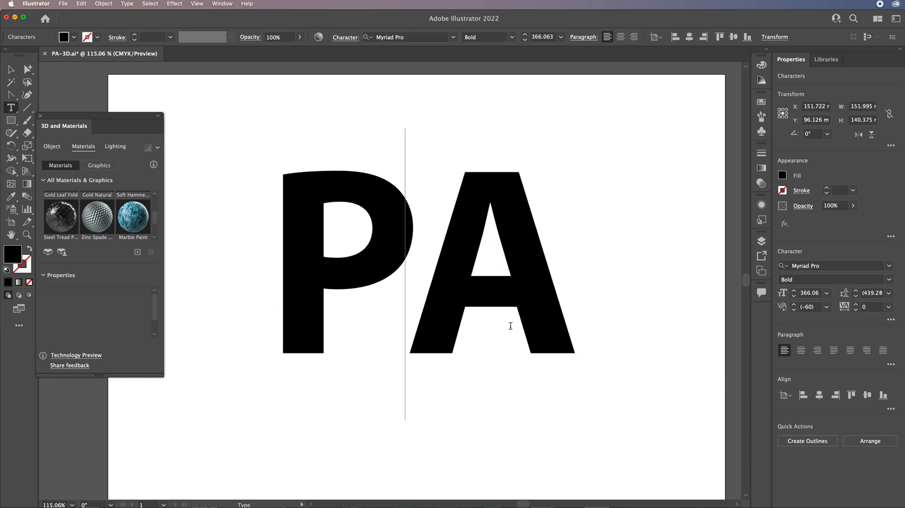
key(alt+Left)
key(alt+Left)
key(alt+Left)
key(alt+Left)
key(alt+Left)
key(alt+Left)
key(alt+Left)
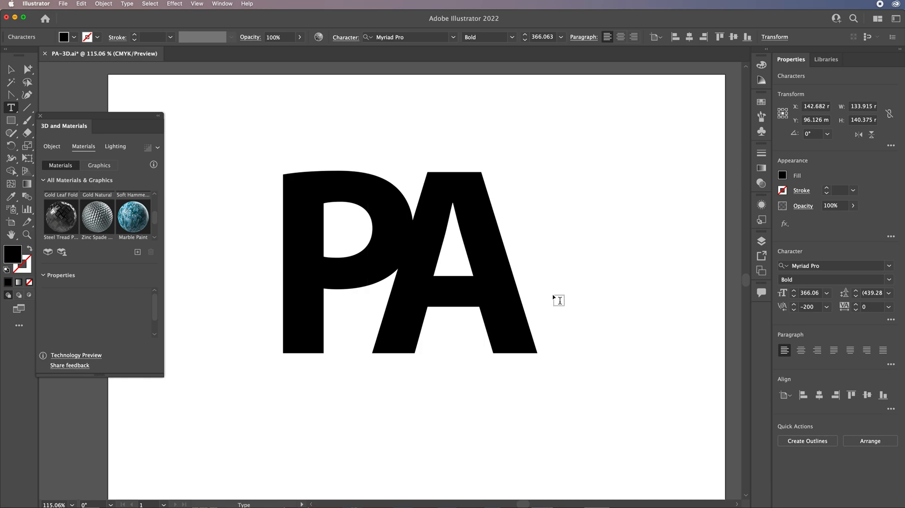
click(11, 69)
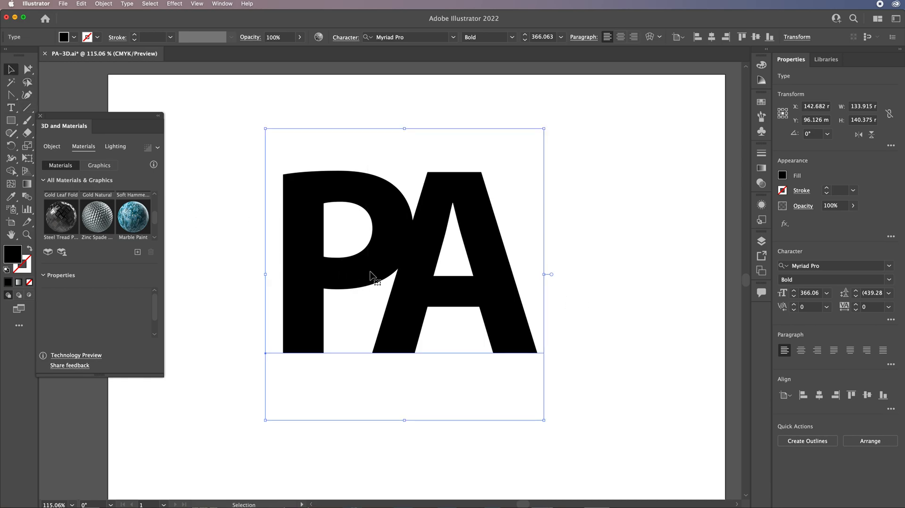
- Fill the PA text with the light blue swatch
click(782, 176)
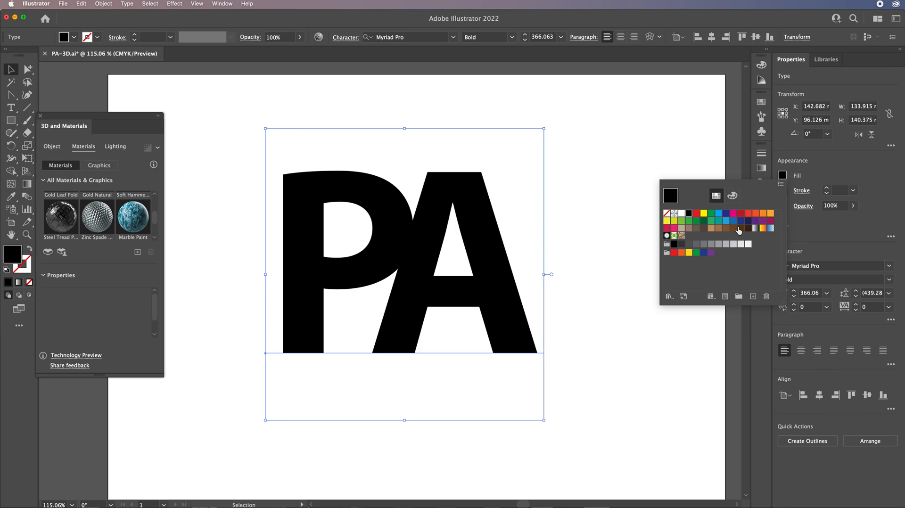
click(719, 213)
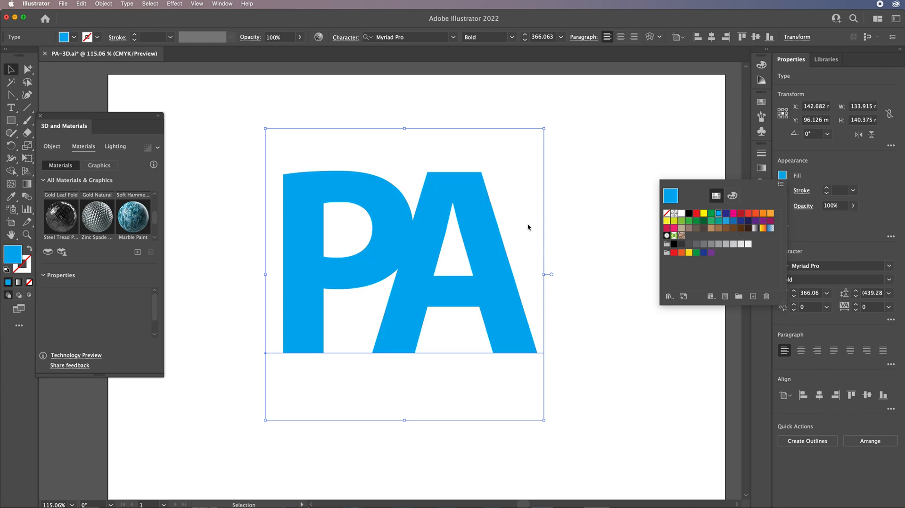
click(571, 188)
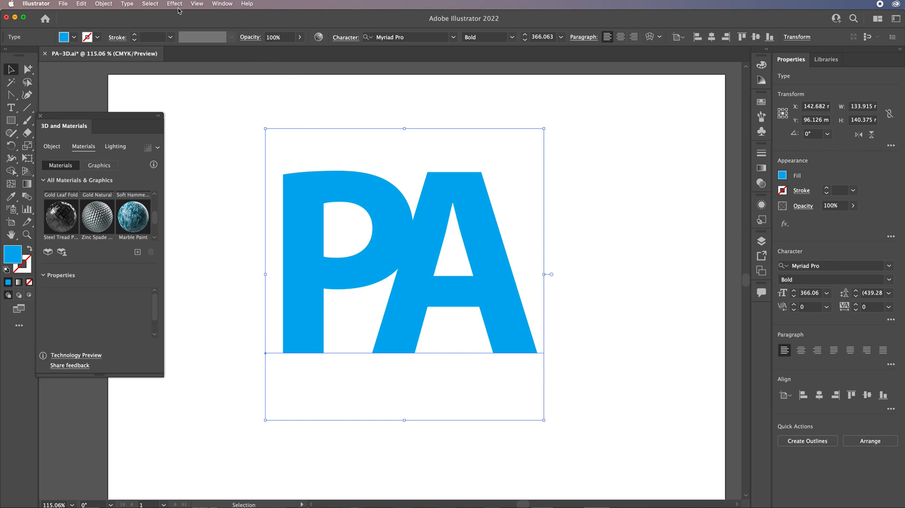
- Apply the 3D Extrude & Bevel effect to the PA text with a depth of about 54 mm
click(173, 5)
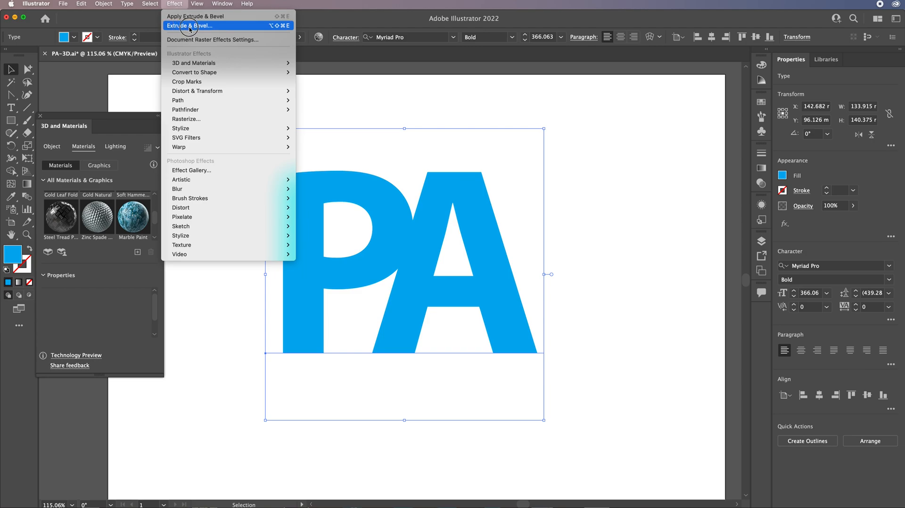
mouse_move(197, 64)
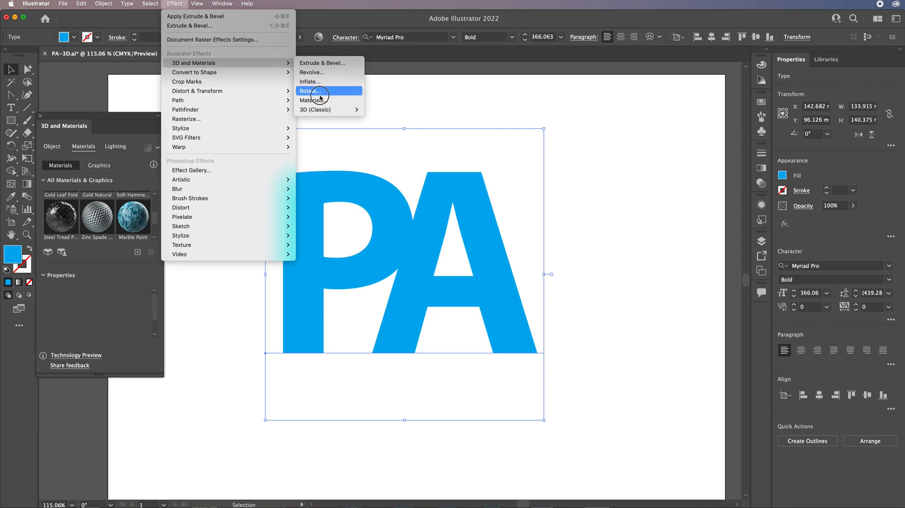
mouse_move(313, 112)
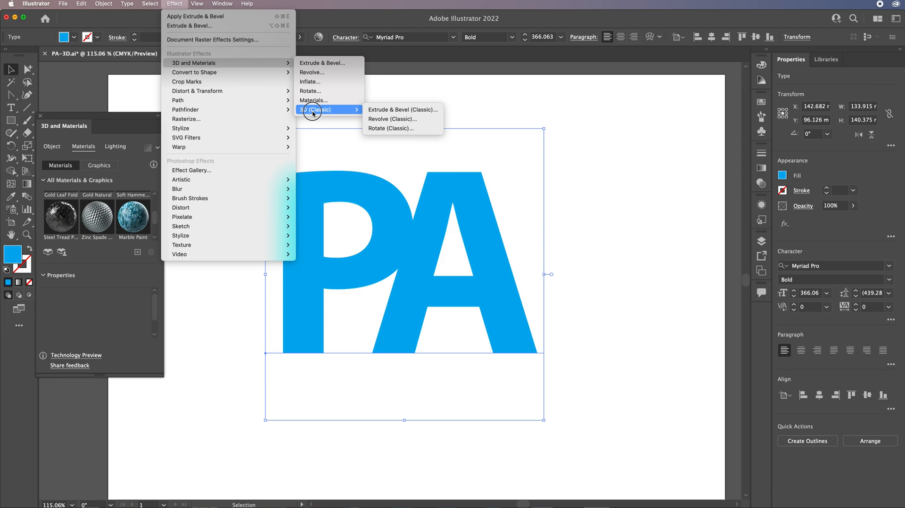
mouse_move(288, 72)
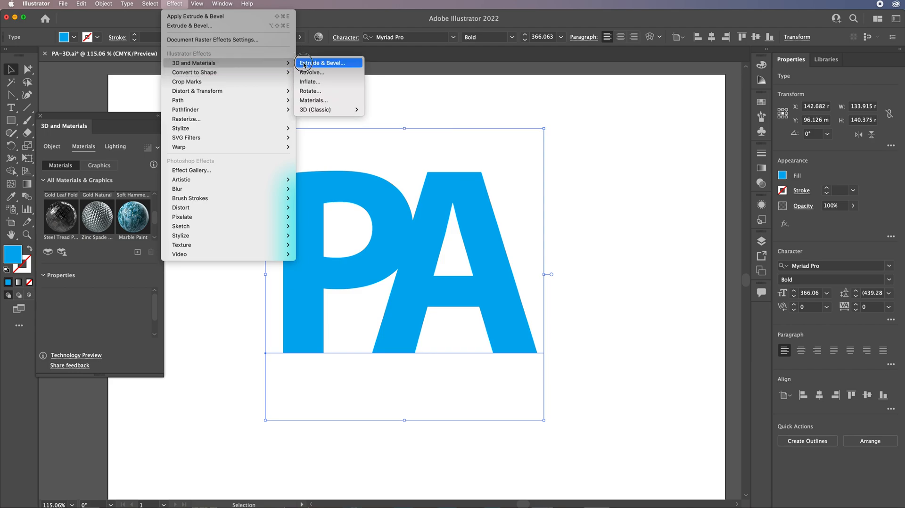
click(304, 63)
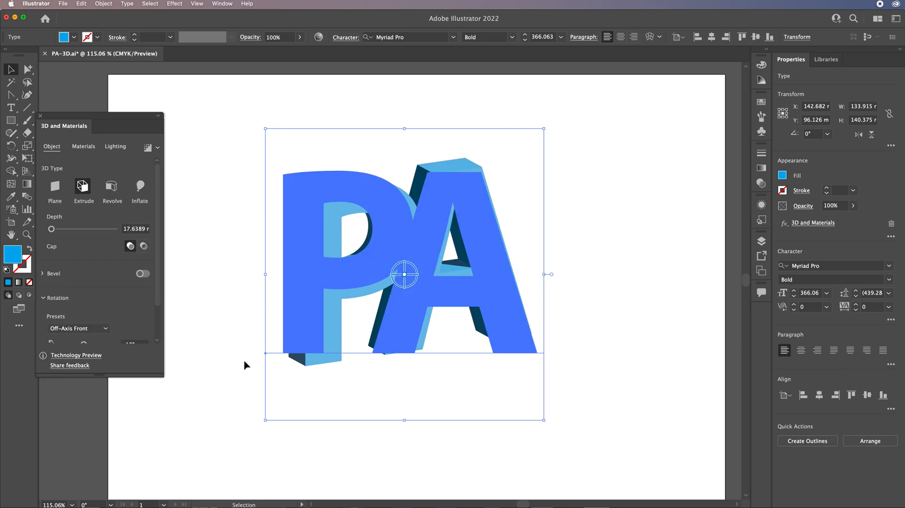
drag(52, 230, 54, 229)
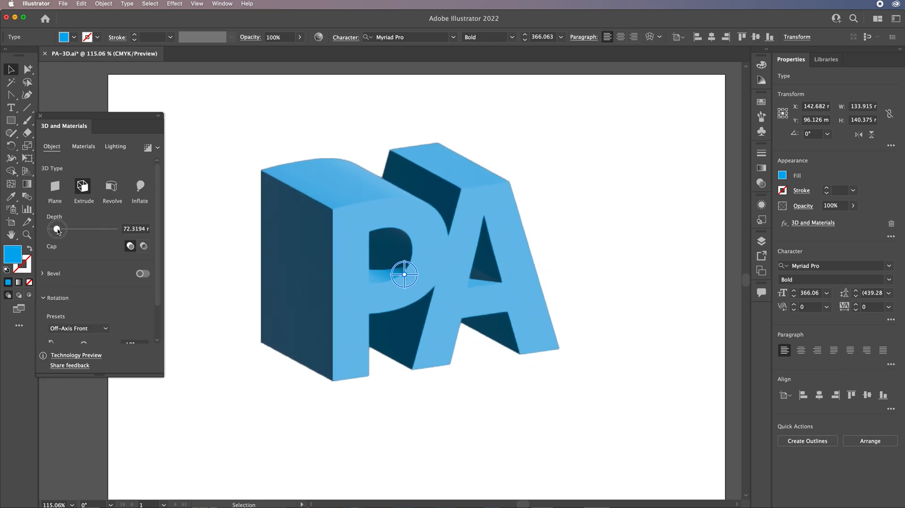
- Try the Inflate 3D type on the text with the volume lowered to 0%
click(141, 186)
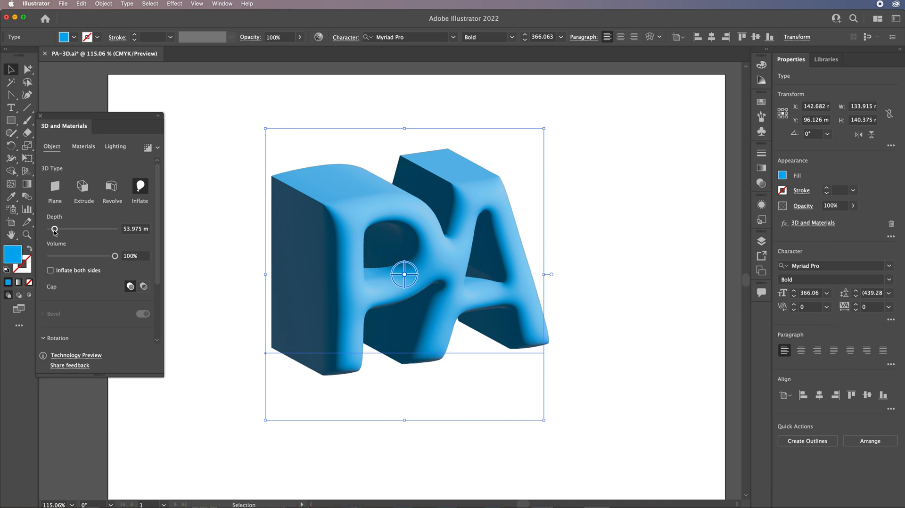
drag(114, 257, 52, 271)
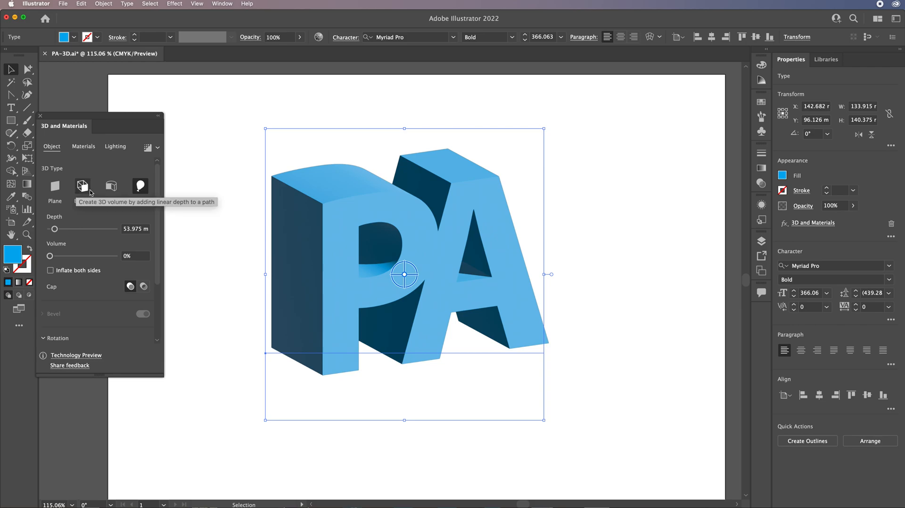
- Change the 3D type to Revolve with a 57° angle and rotate the text to X -26°, Y -41° and Z -19°
click(112, 188)
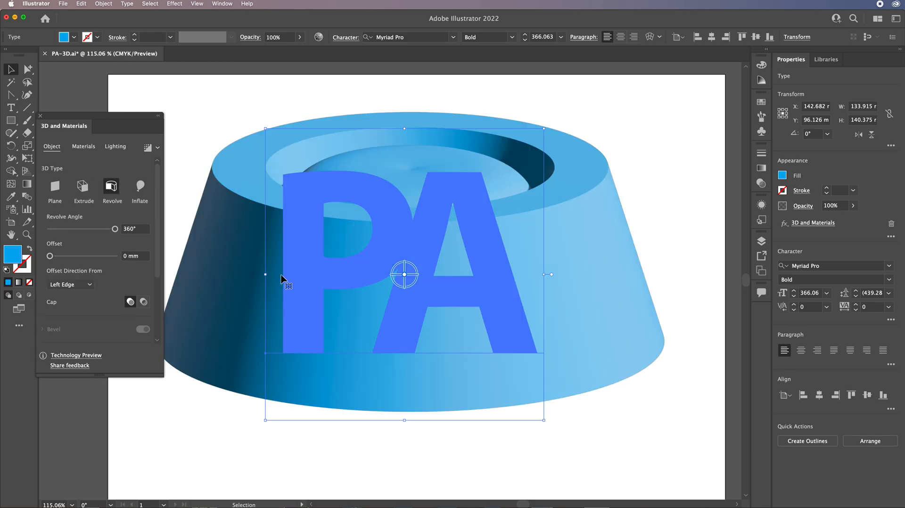
drag(113, 231, 60, 230)
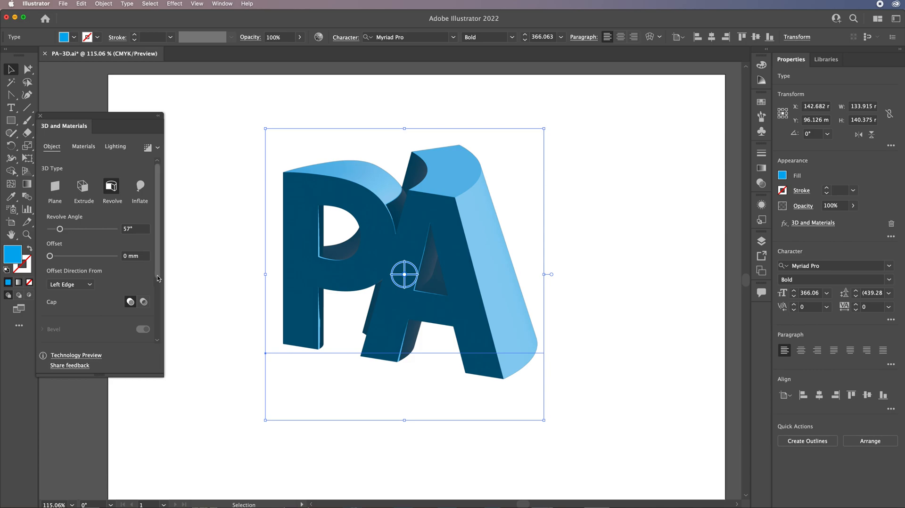
scroll(158, 278, down, 5)
mouse_move(83, 320)
mouse_down()
mouse_move(68, 321)
mouse_move(83, 321)
mouse_up()
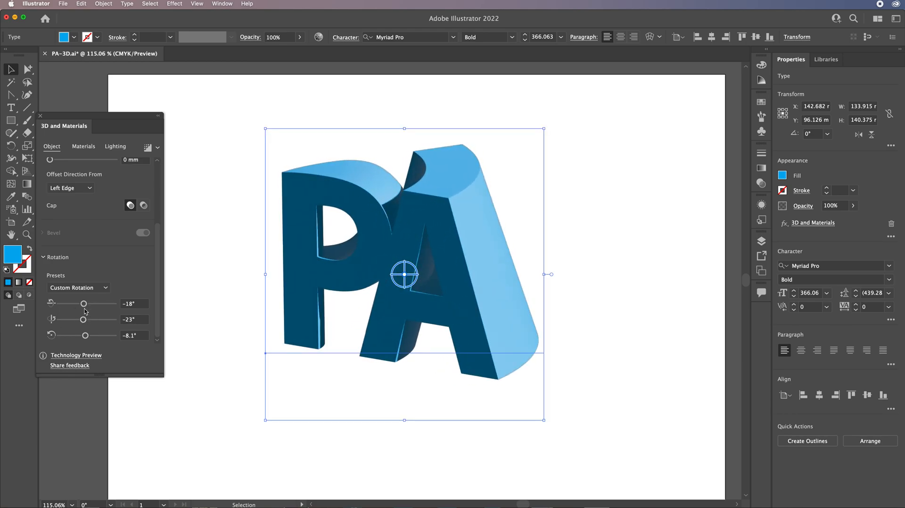
mouse_move(84, 306)
mouse_down()
mouse_move(84, 337)
mouse_move(89, 322)
mouse_move(80, 321)
mouse_up()
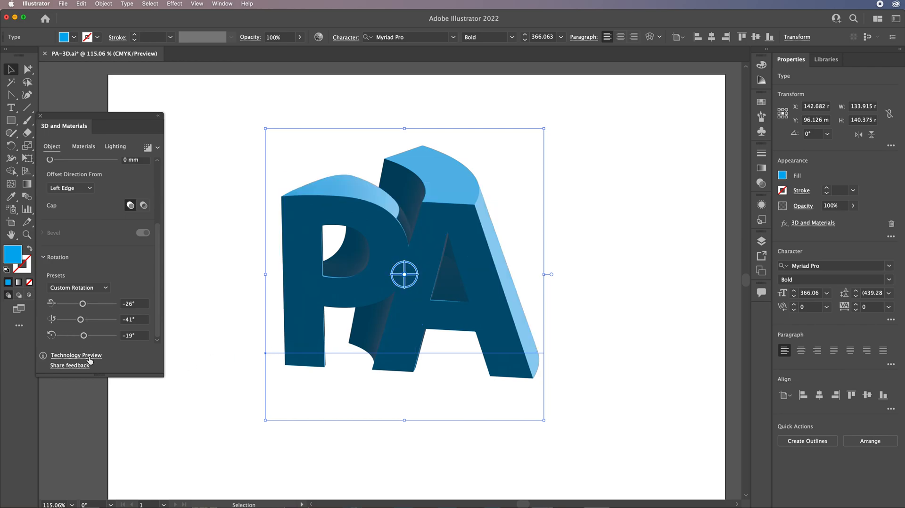
- Adjust the lighting to 59% ambient intensity, 167° light rotation and 55° height
click(115, 148)
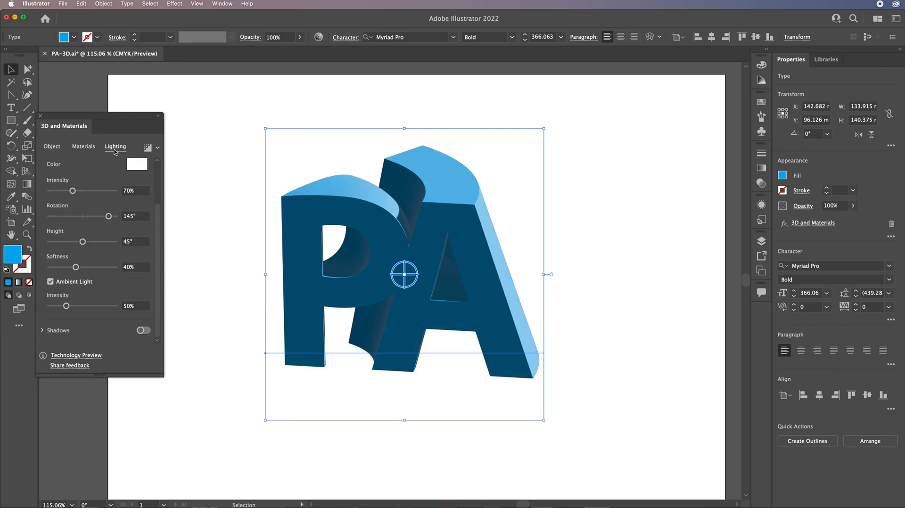
drag(66, 307, 69, 307)
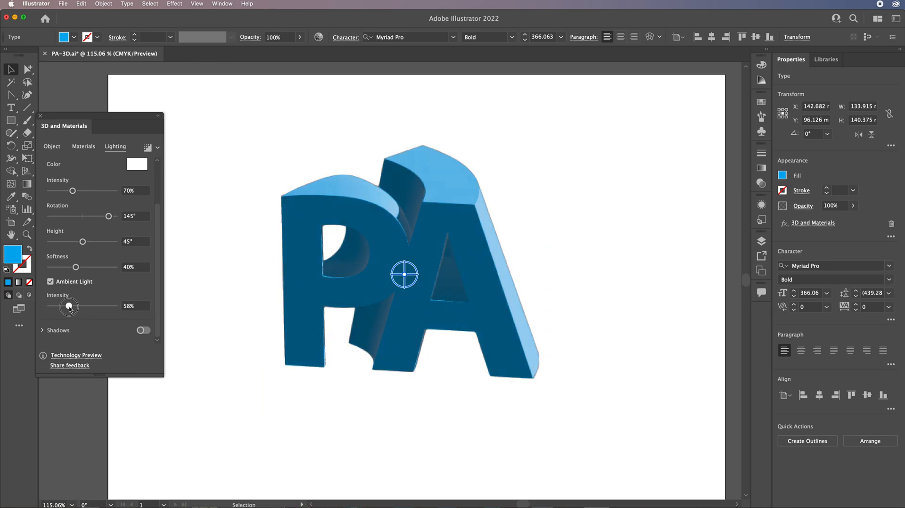
click(51, 282)
click(50, 282)
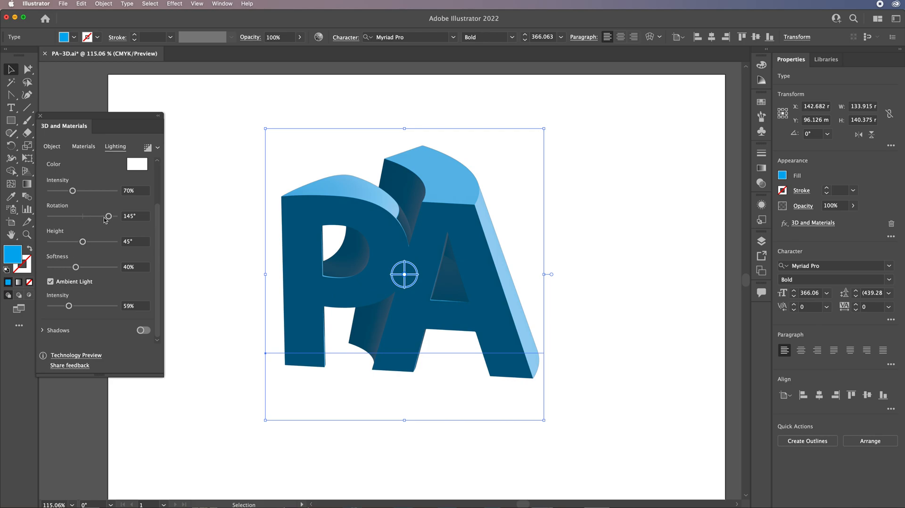
drag(109, 218, 90, 241)
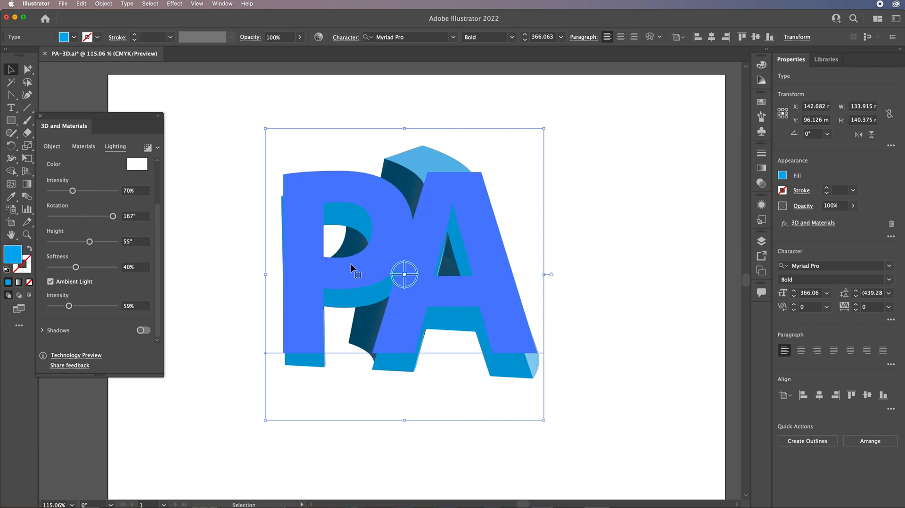
- Replace the letter P with D in the 3D text and deselect it
double_click(364, 298)
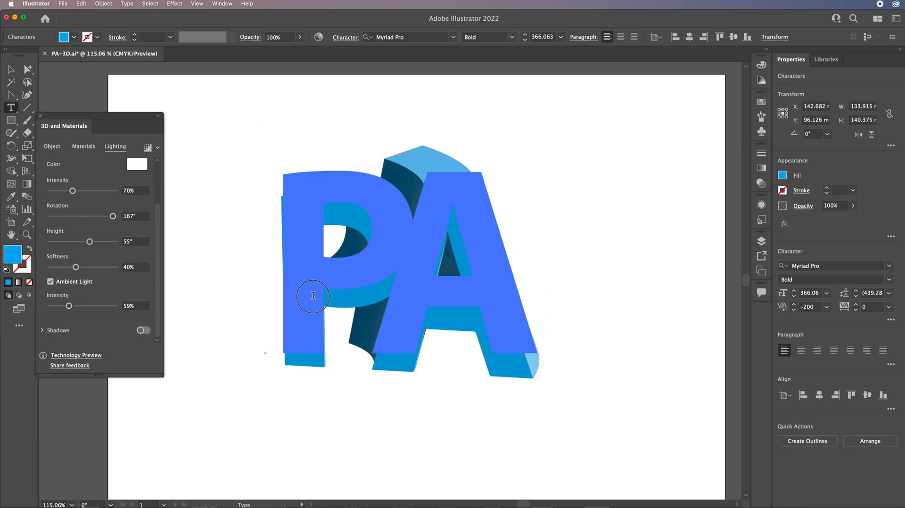
drag(310, 296, 342, 296)
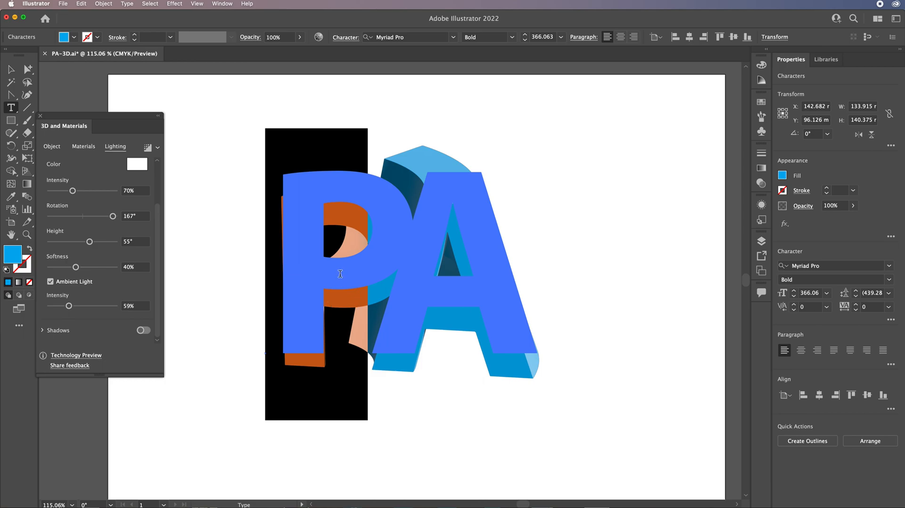
text(D)
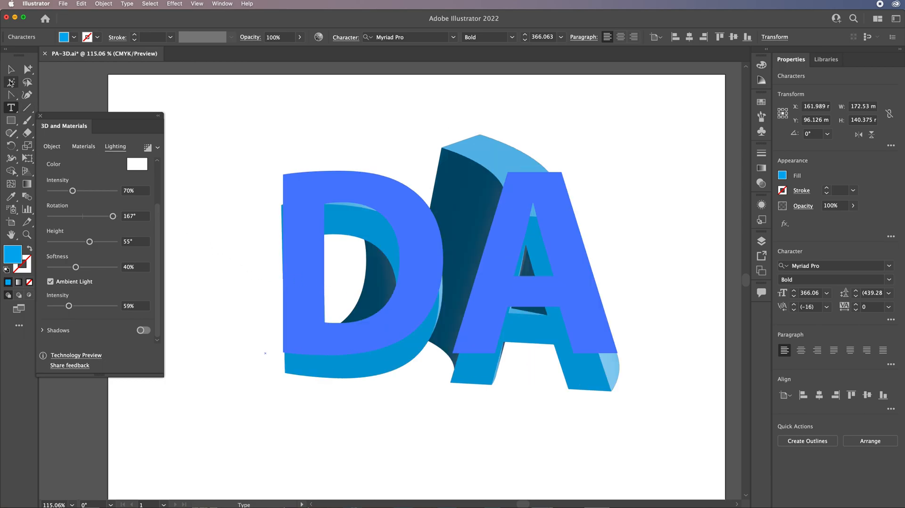
click(11, 69)
click(220, 147)
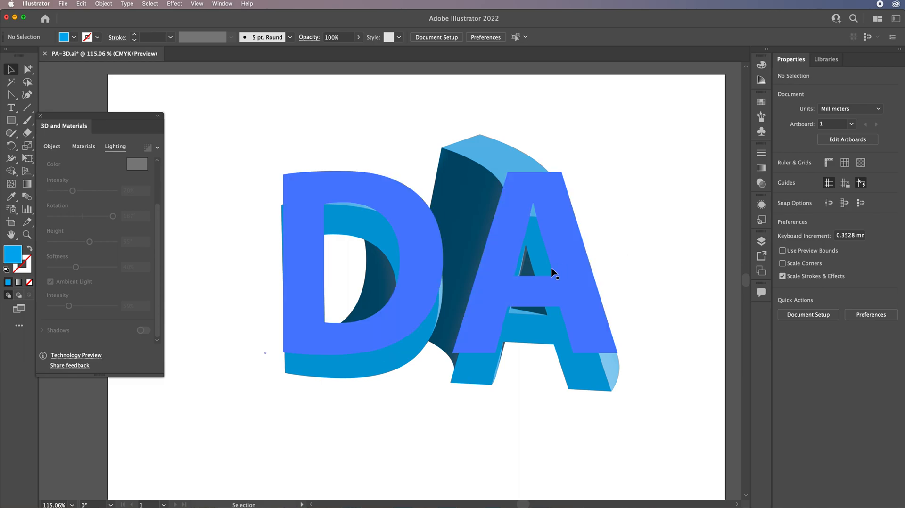
- Set the DA text's light rotation to about 164° and its object rotation to X -36° and Y -28°
click(424, 290)
click(112, 218)
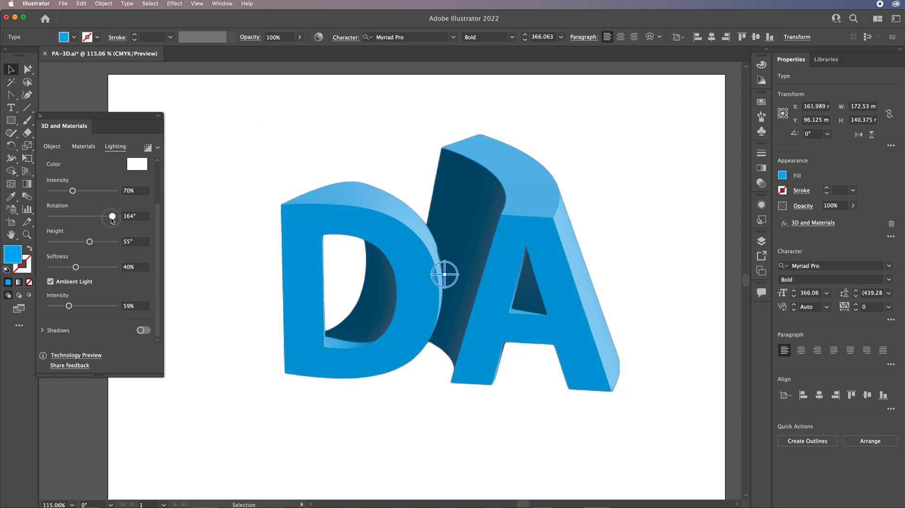
click(53, 146)
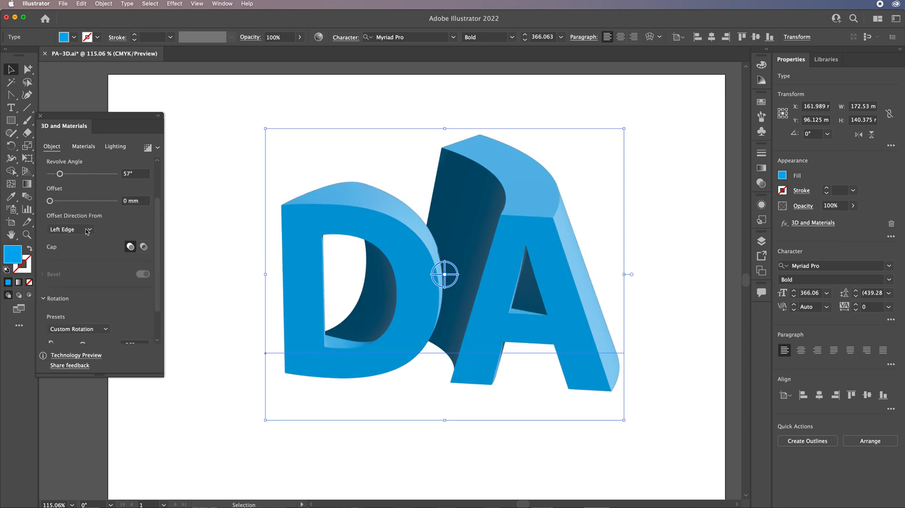
scroll(157, 304, down, 3)
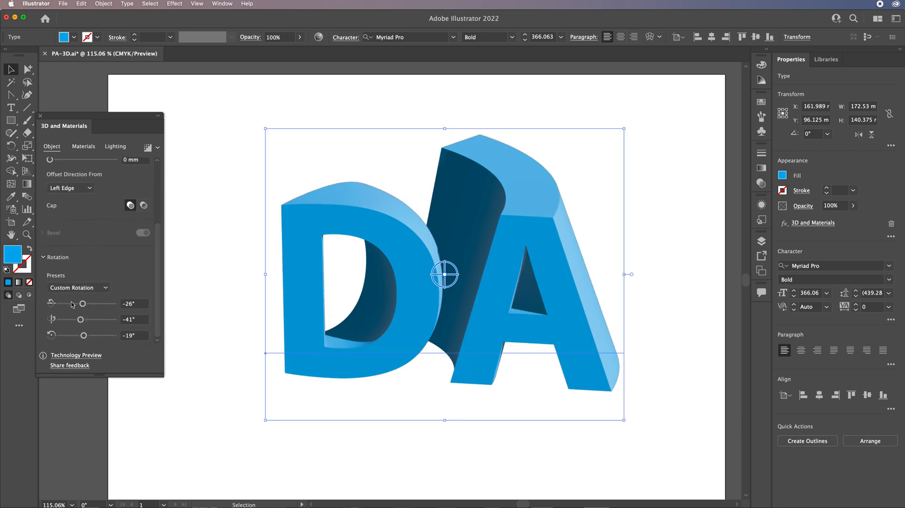
mouse_move(81, 305)
mouse_down()
mouse_move(78, 321)
mouse_move(61, 321)
mouse_move(83, 321)
mouse_up()
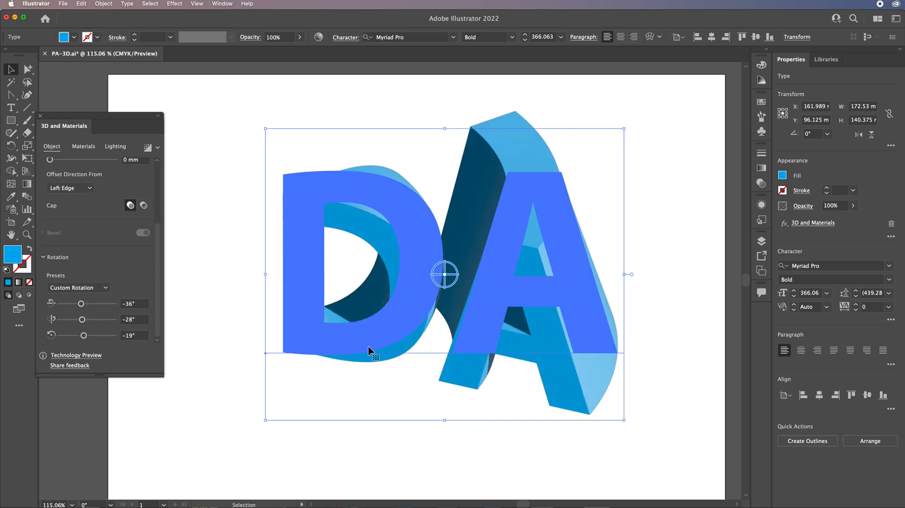
click(190, 394)
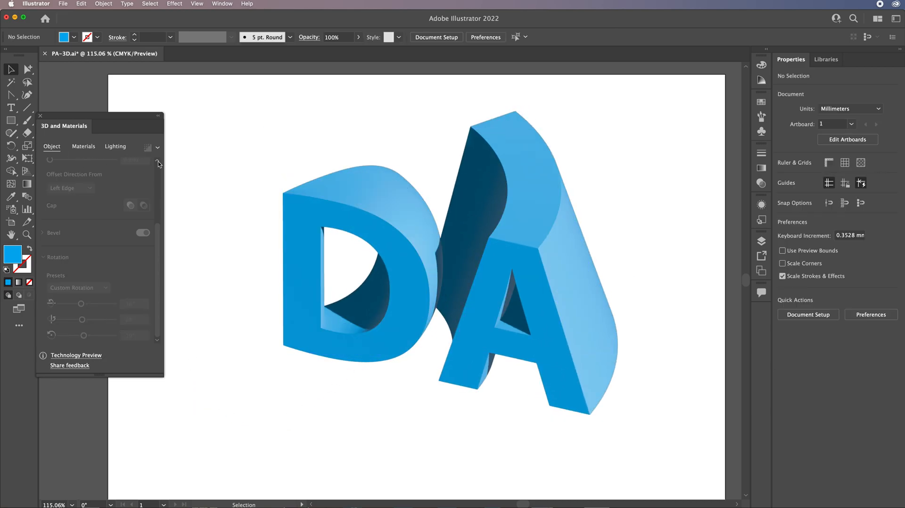
- Apply the Marble Paint material to the 3D DA text
click(90, 148)
mouse_move(157, 220)
mouse_down()
mouse_move(158, 195)
mouse_move(161, 222)
mouse_up()
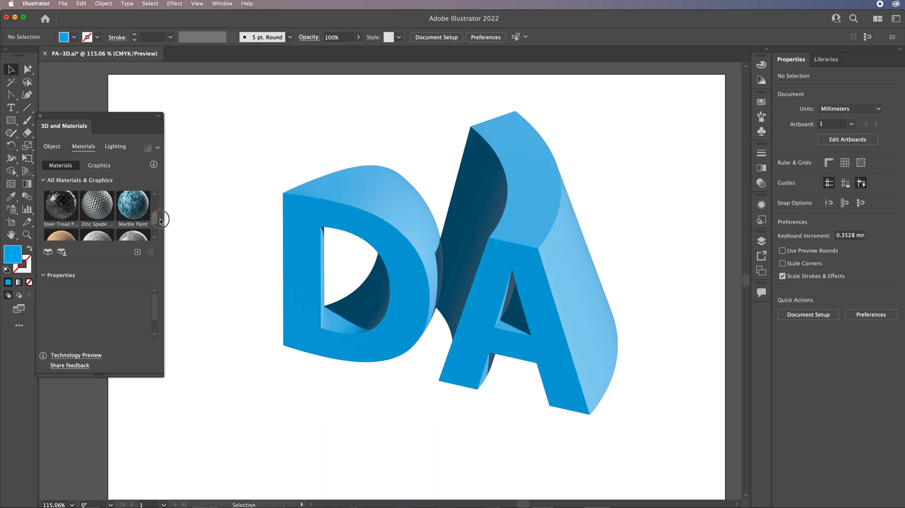
click(296, 228)
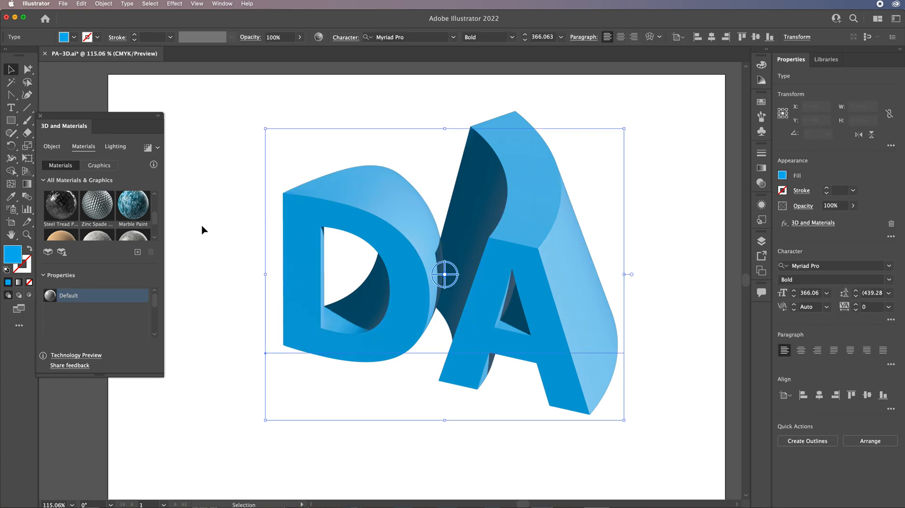
click(129, 213)
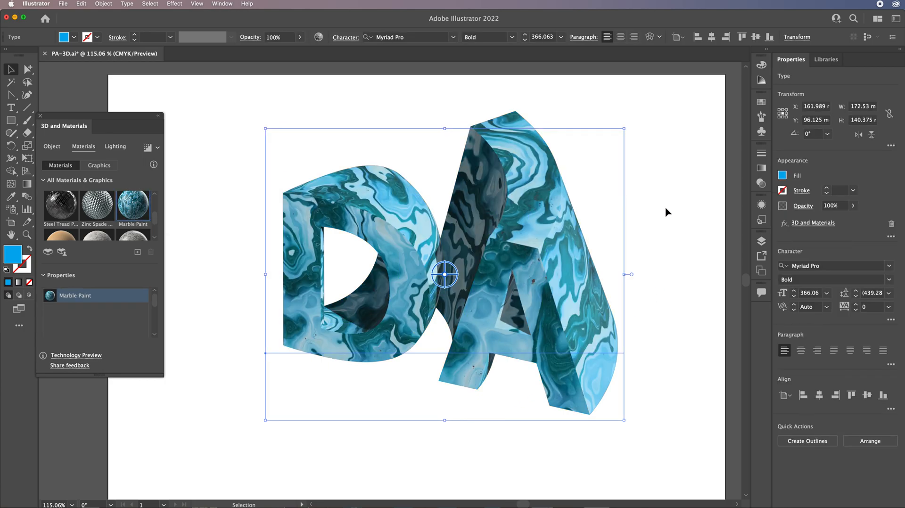
- Expand the appearance of the marble DA text and shift the expanded artwork slightly to the left
click(102, 4)
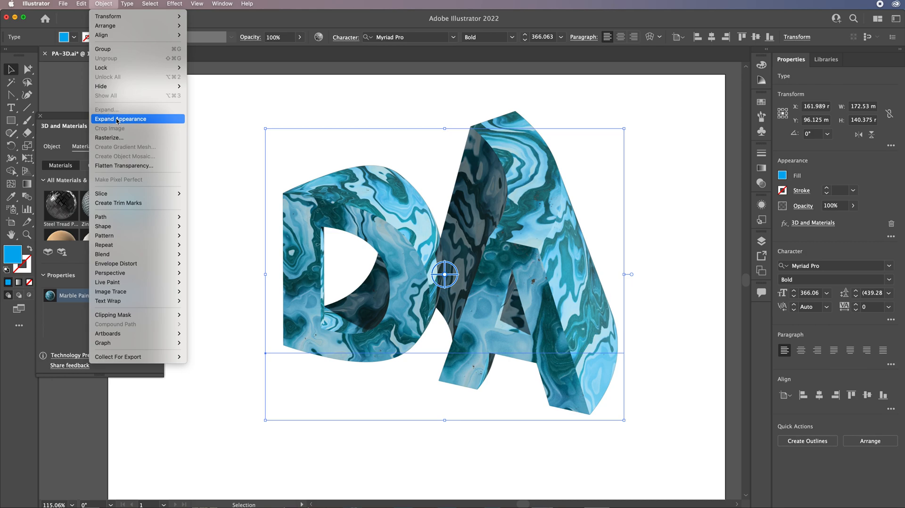
click(117, 120)
click(647, 251)
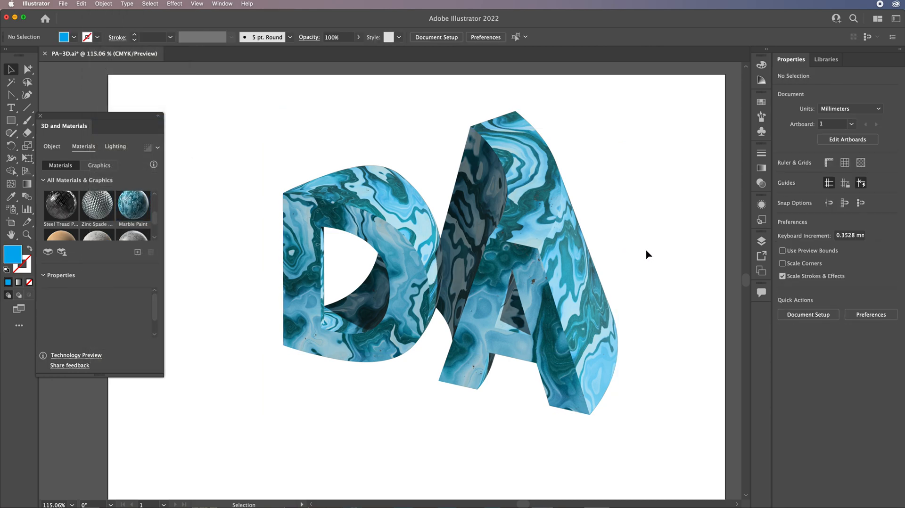
drag(552, 284, 535, 285)
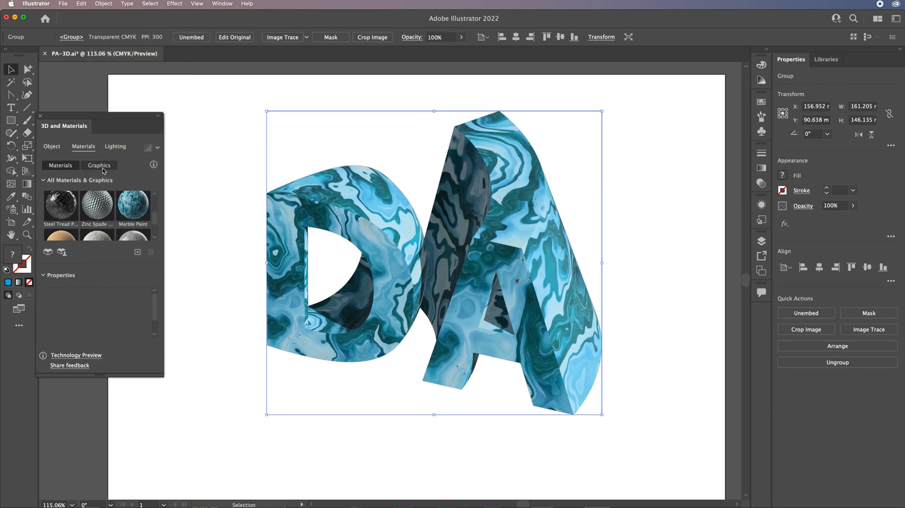
- Try the Revolve 3D type on the expanded DA artwork, nudge it up and left, and delete it from the artboard
click(58, 149)
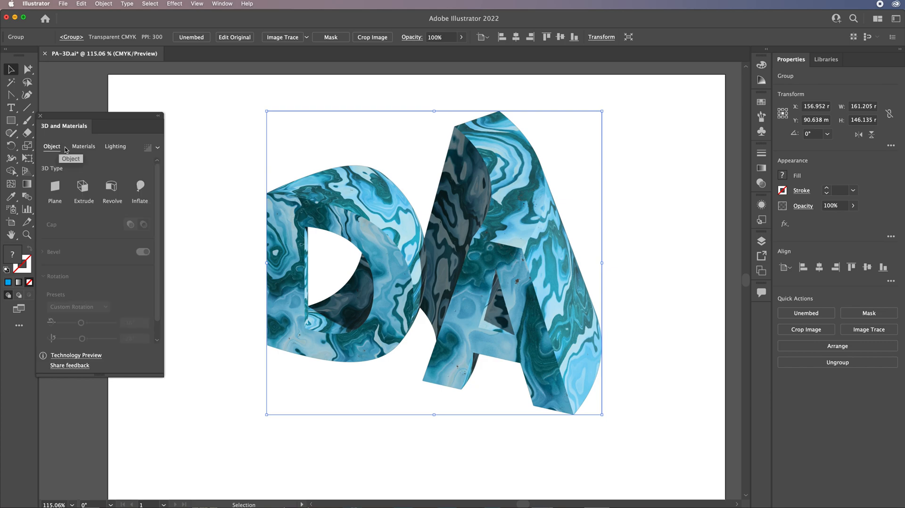
click(113, 187)
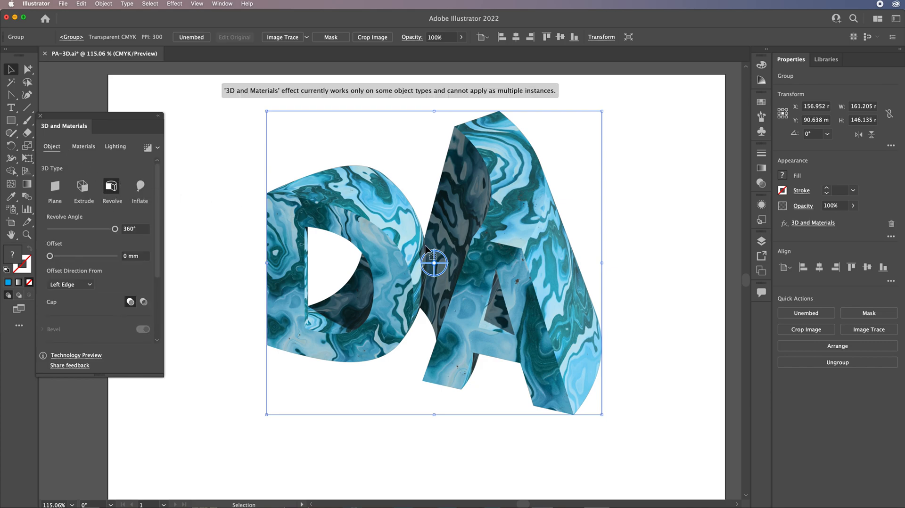
mouse_move(428, 250)
mouse_down()
mouse_move(460, 249)
mouse_move(431, 257)
mouse_move(451, 263)
mouse_move(414, 258)
mouse_up()
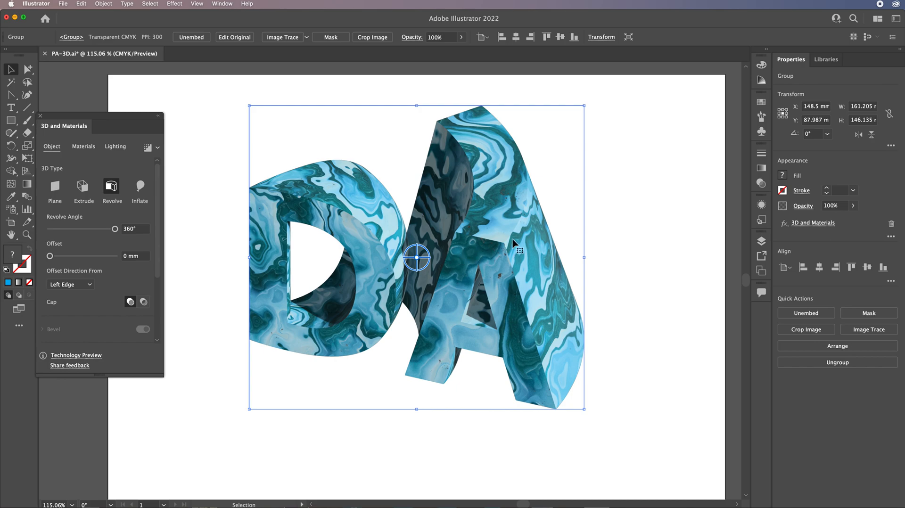
key(Delete)
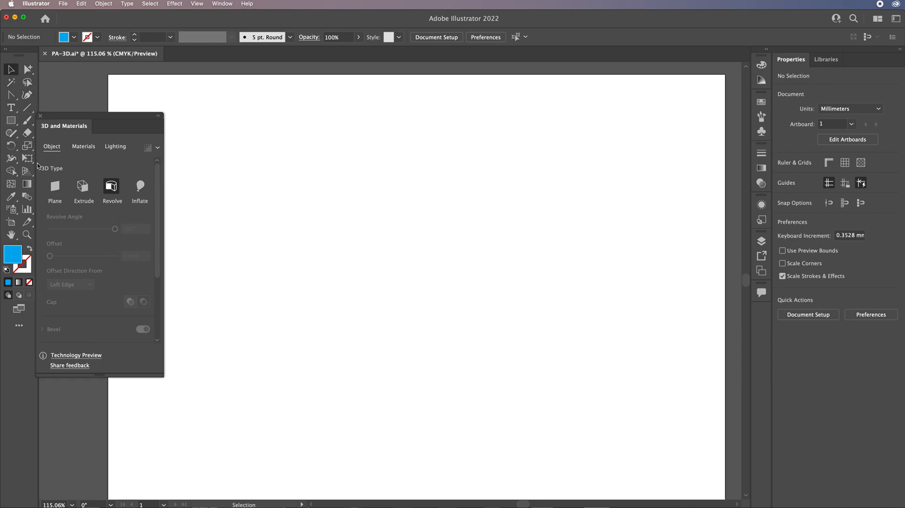
- Draw the outer left edge of a vase-like profile with the Pen tool, curving down from the neck to a notched foot
drag(11, 94, 50, 98)
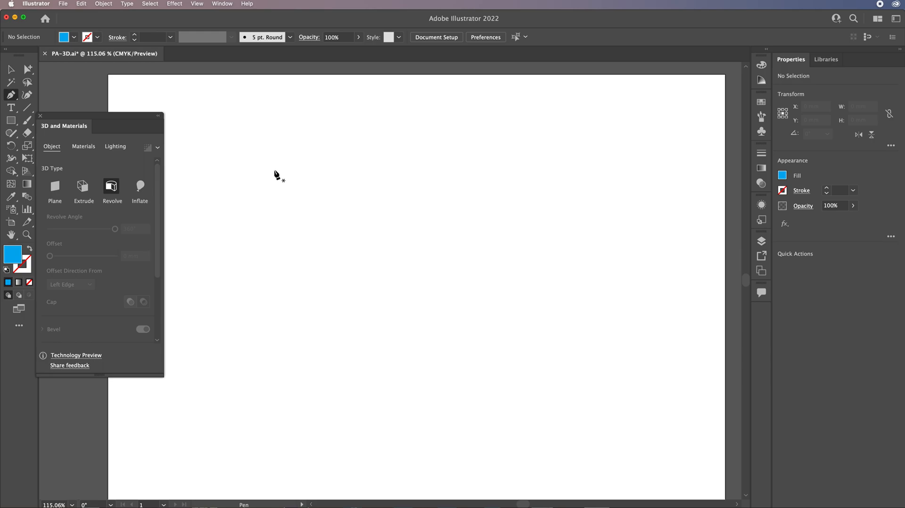
click(273, 171)
drag(299, 208, 300, 230)
drag(255, 276, 253, 341)
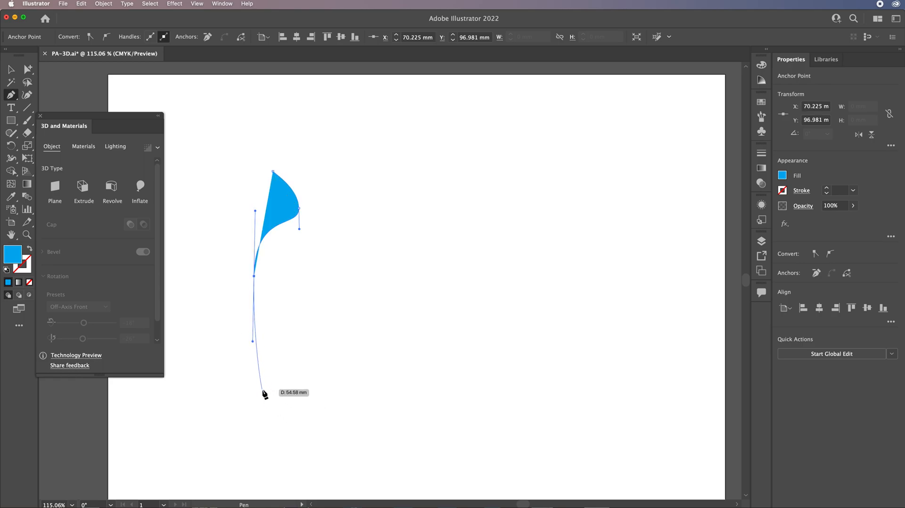
drag(269, 402, 302, 417)
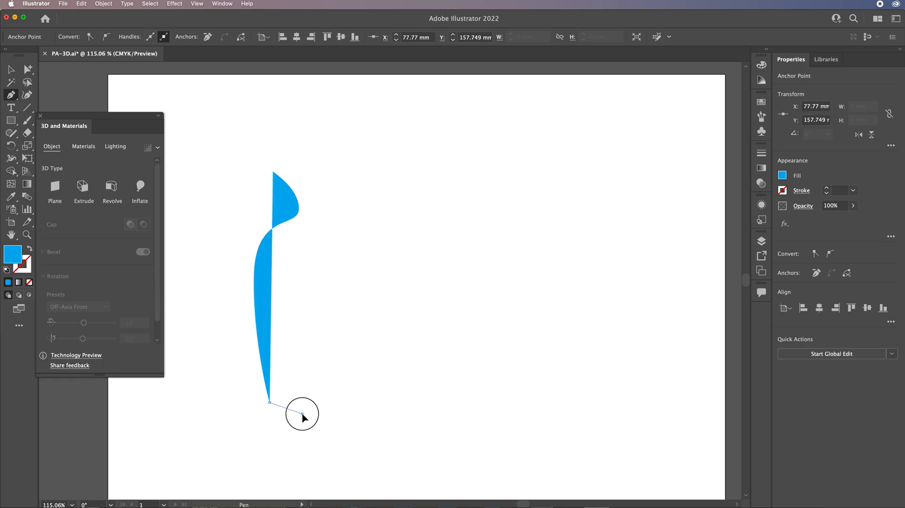
click(286, 427)
click(304, 444)
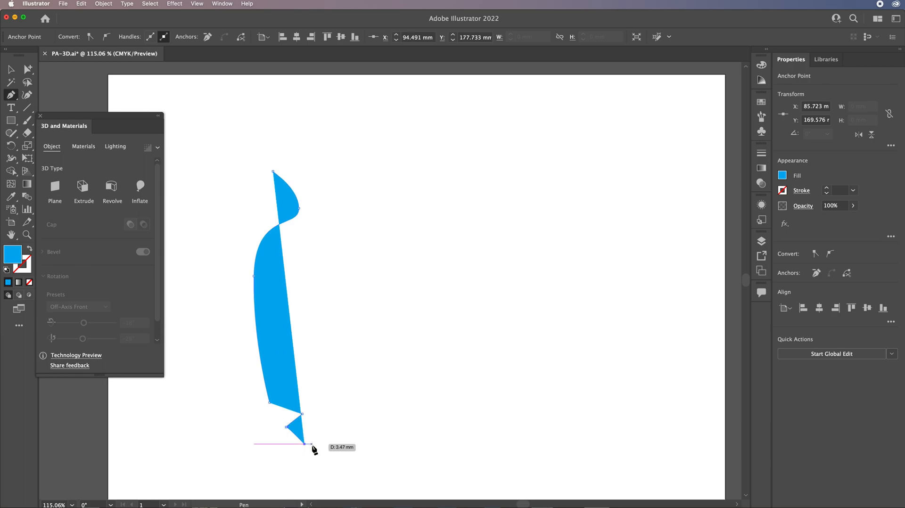
- Complete the profile with a flat base and a parallel inner edge following the stem and neck, closing the path at its starting point
click(355, 444)
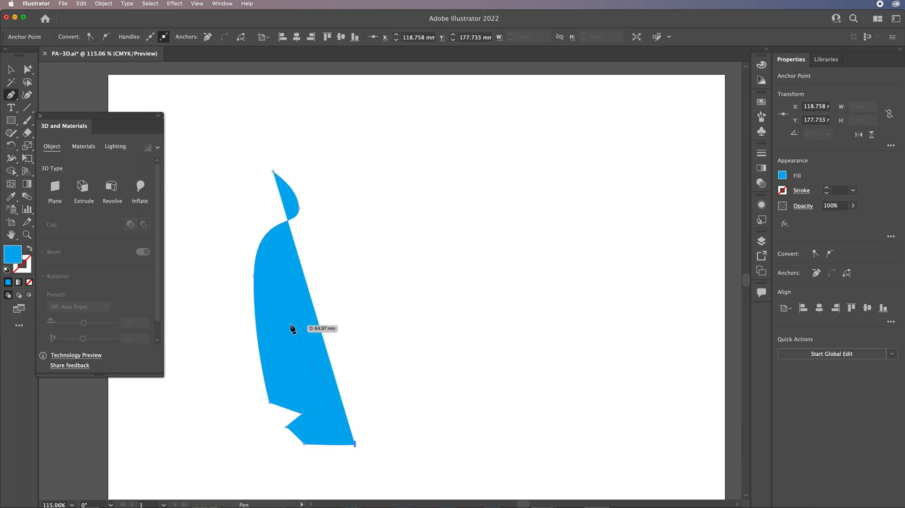
click(341, 399)
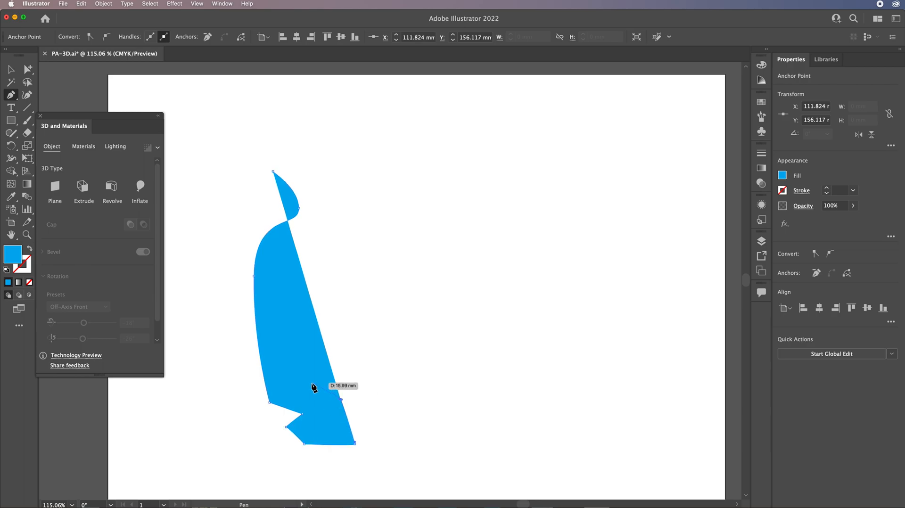
click(287, 379)
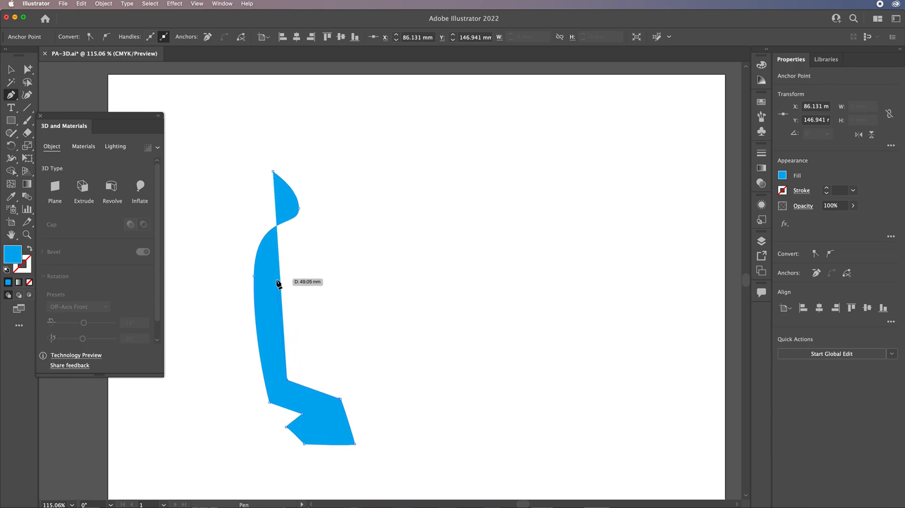
drag(274, 275, 330, 213)
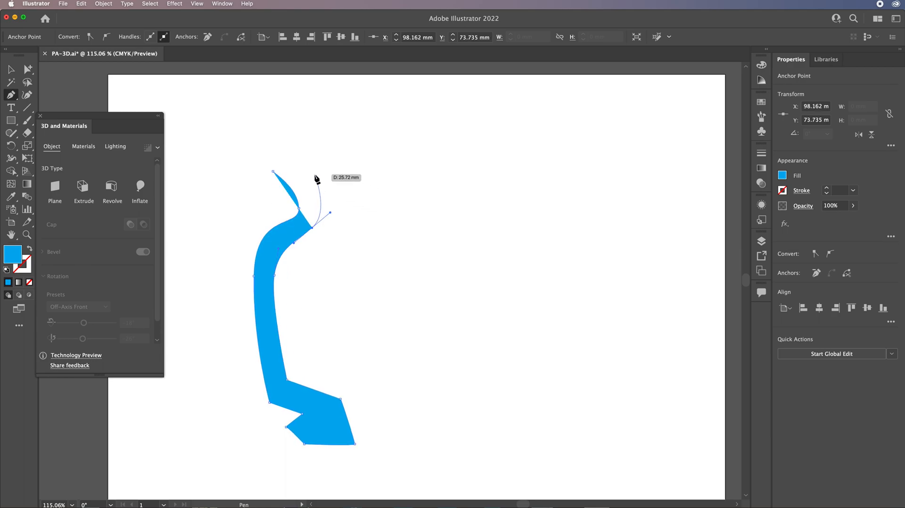
click(303, 170)
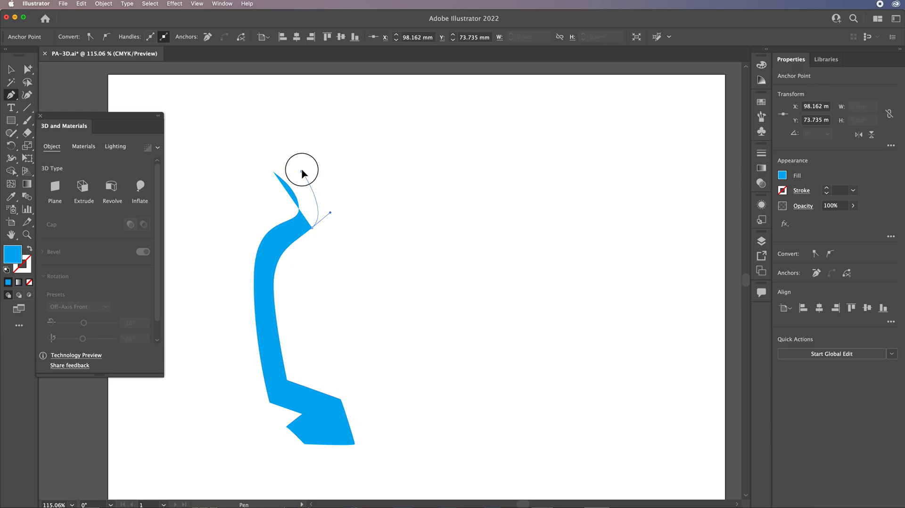
click(272, 172)
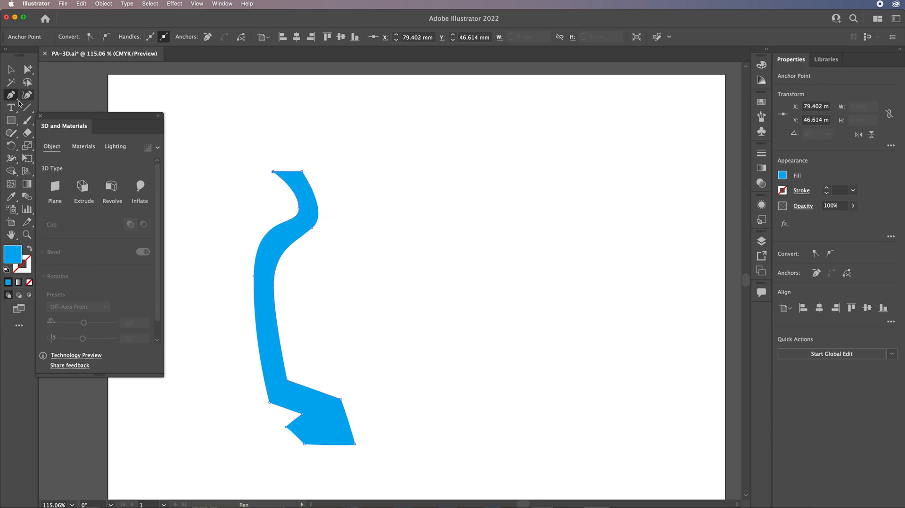
- Bulge the neck's right-hand curve outward and move the foot's two lower-left anchor points, placing the bottom one at about X 92.2 mm, Y 179.2 mm
drag(27, 70, 58, 71)
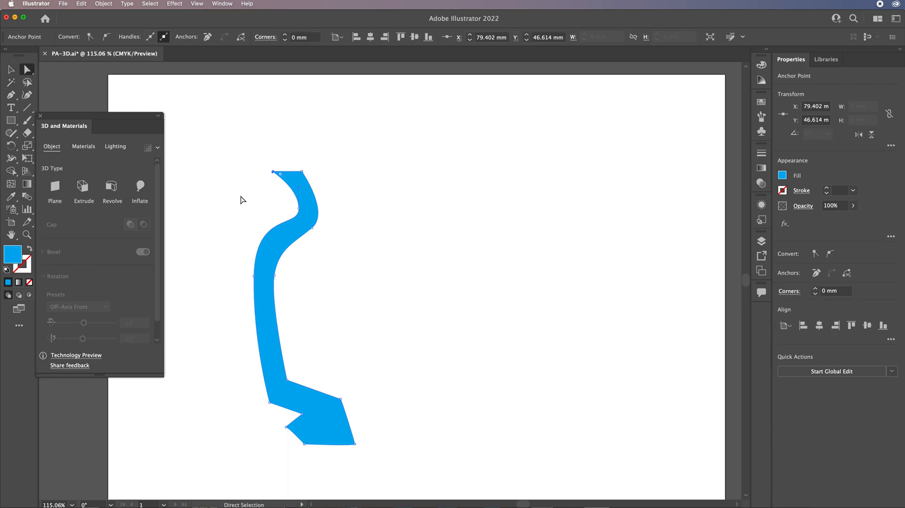
click(312, 229)
drag(331, 215, 342, 205)
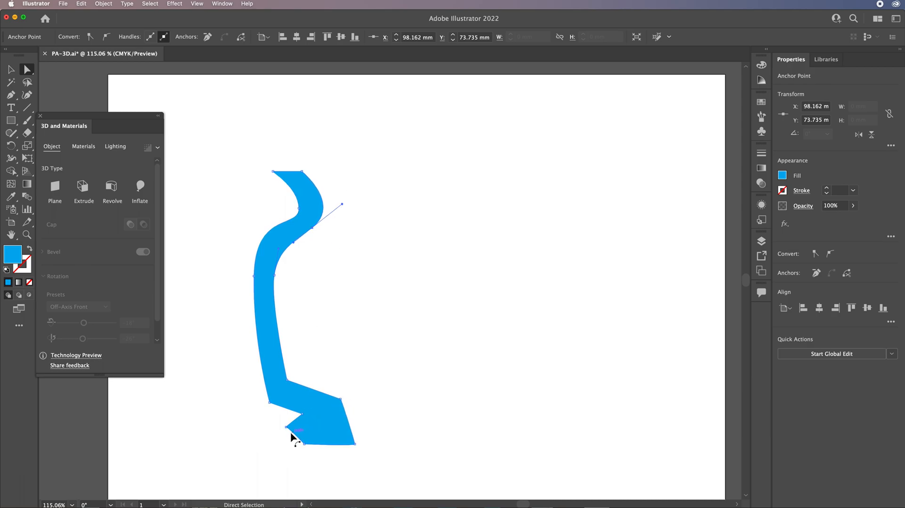
drag(287, 426, 299, 448)
drag(355, 445, 356, 451)
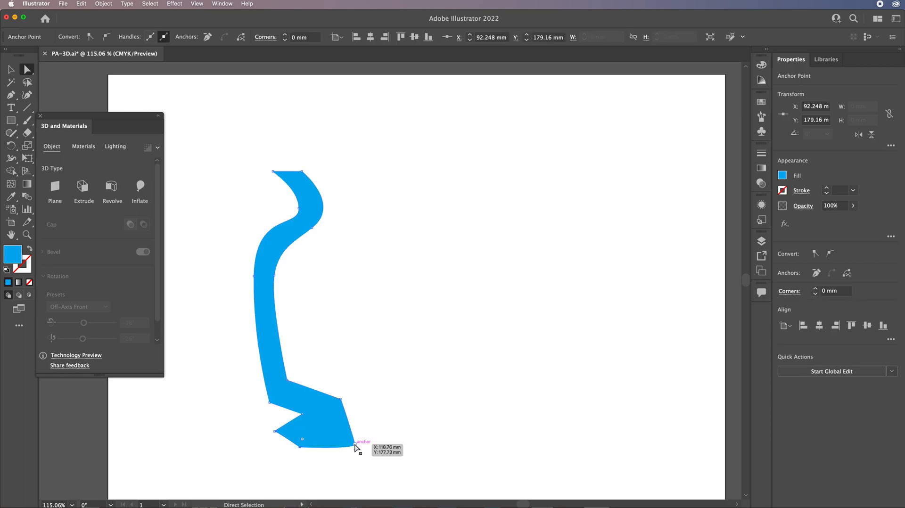
- Try rounding the foot's lower-right anchor point and convert it back to a sharp corner
click(355, 445)
mouse_move(356, 445)
mouse_down()
mouse_move(374, 436)
mouse_move(355, 445)
mouse_up()
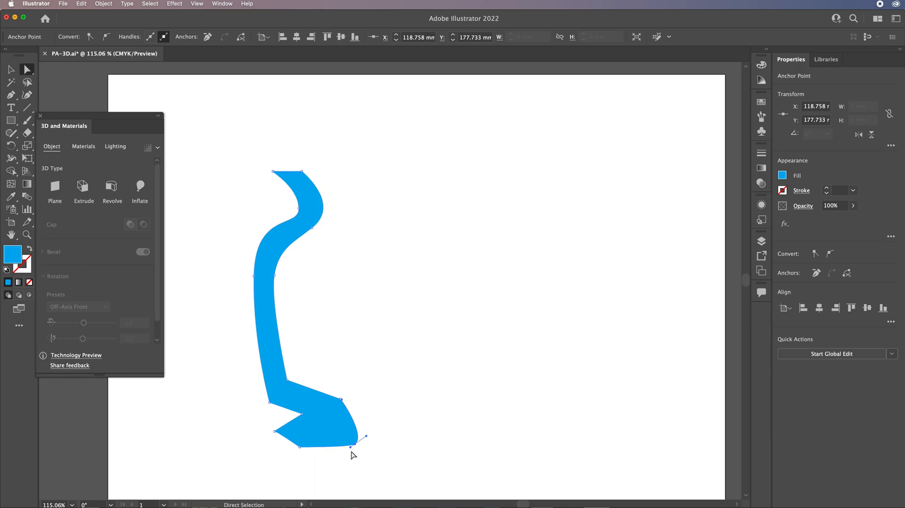
click(356, 447)
drag(10, 94, 61, 133)
click(355, 445)
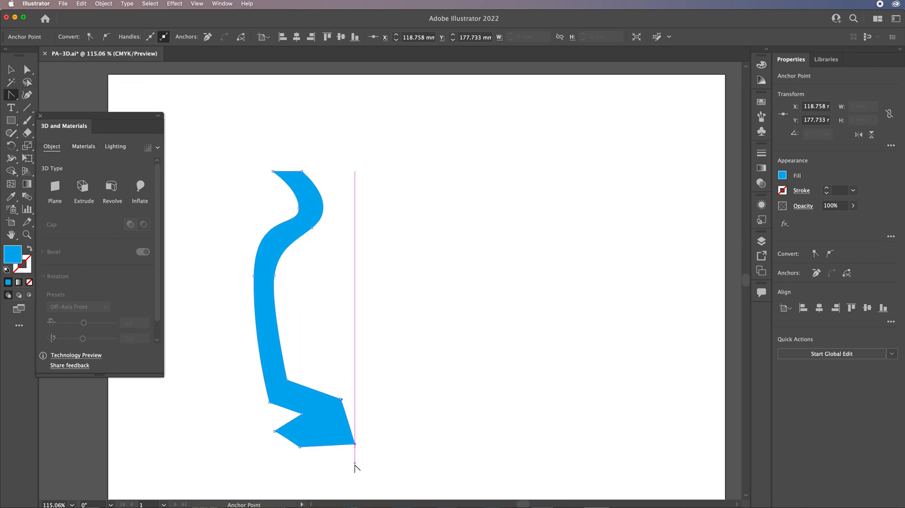
- Curve the foot's upper edge outward and extend its lower-right anchor point to about X 152.4 mm, Y 180 mm
click(26, 71)
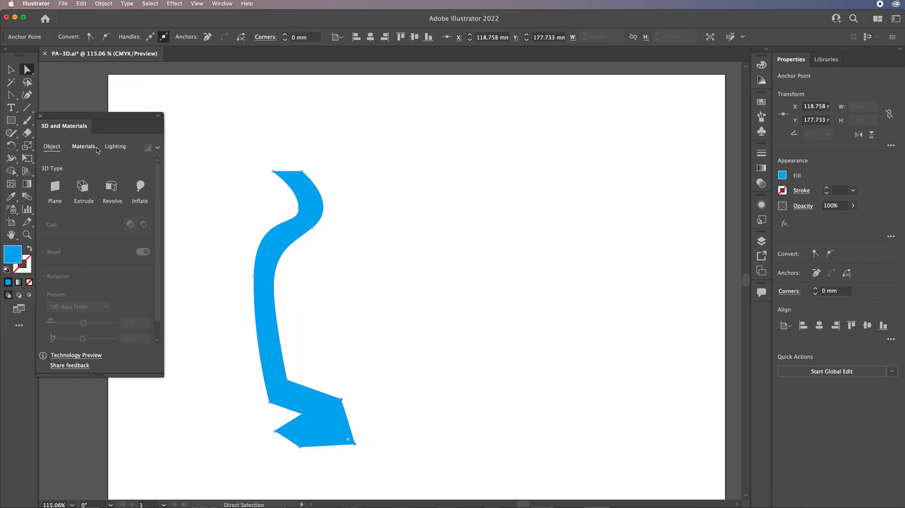
drag(356, 446, 356, 446)
drag(341, 403, 428, 424)
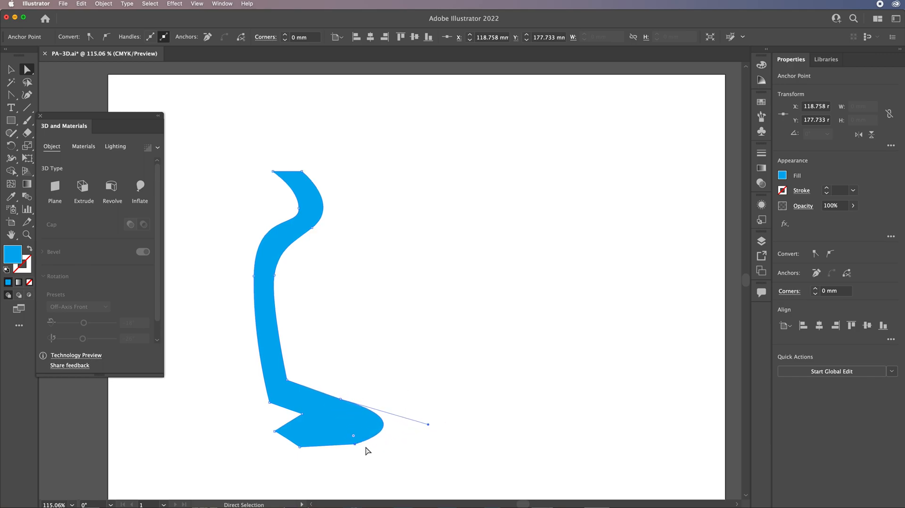
drag(355, 445, 422, 448)
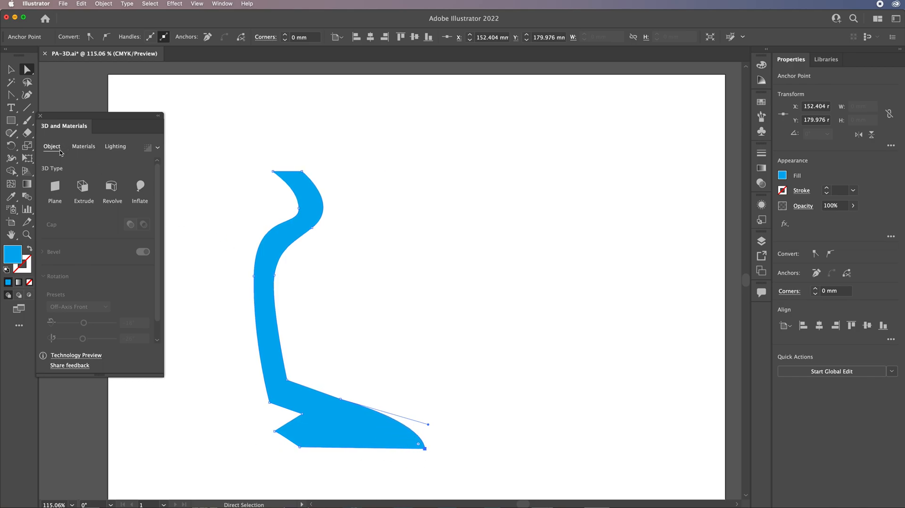
- Refine the neck's right-hand curve, move the upper-left anchor point to about X 76.3 mm, and deselect the profile
click(312, 228)
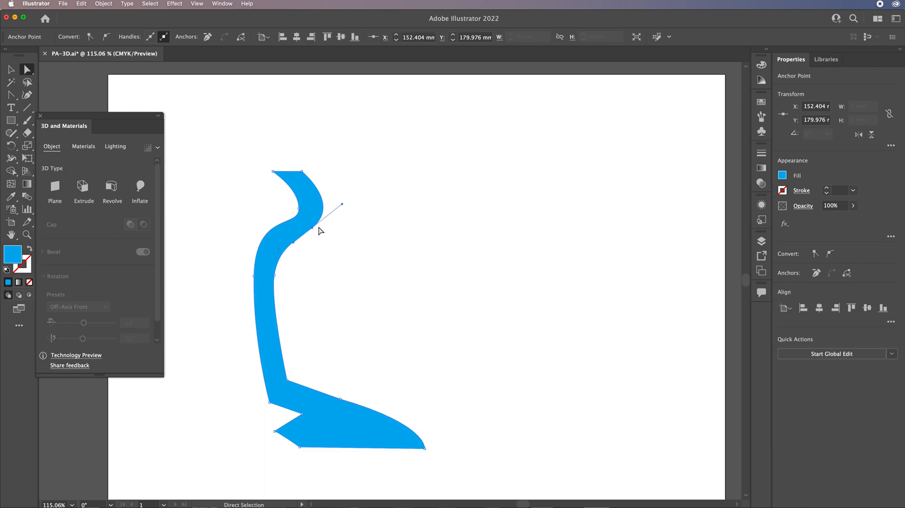
mouse_move(342, 204)
mouse_down()
mouse_move(366, 203)
mouse_move(352, 217)
mouse_move(353, 208)
mouse_up()
drag(273, 172, 267, 173)
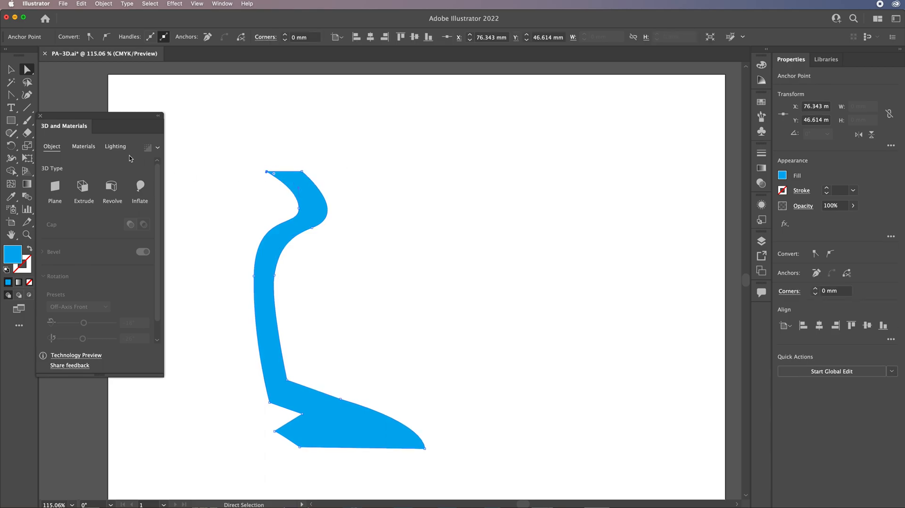
click(11, 70)
click(396, 150)
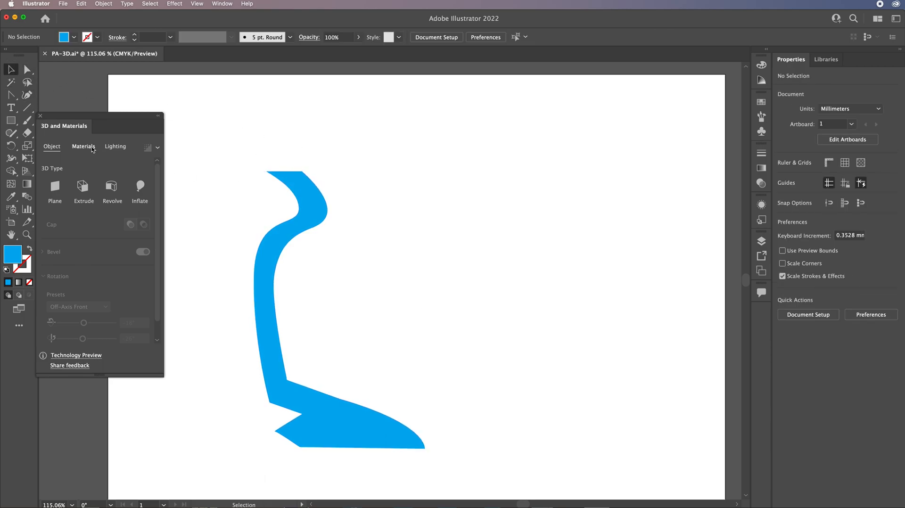
- Apply the 3D and Materials Revolve effect to the drawn profile
click(305, 215)
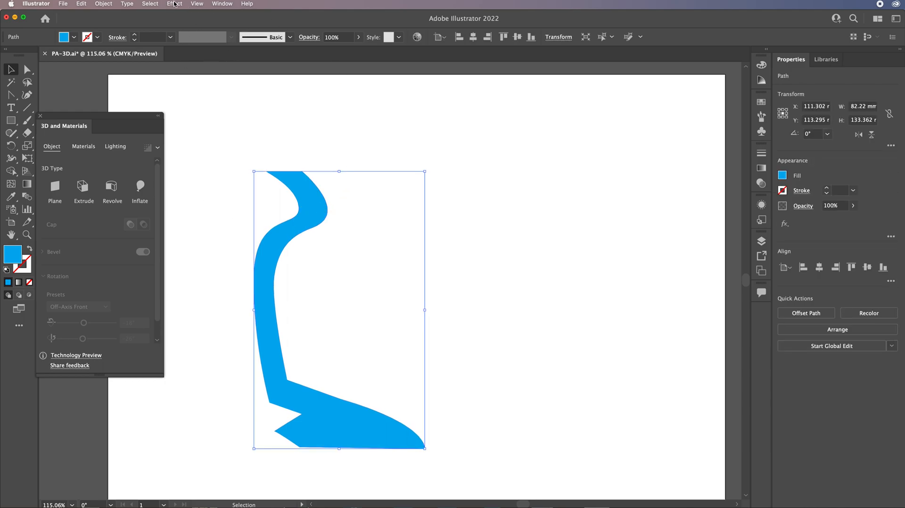
click(175, 3)
mouse_move(203, 90)
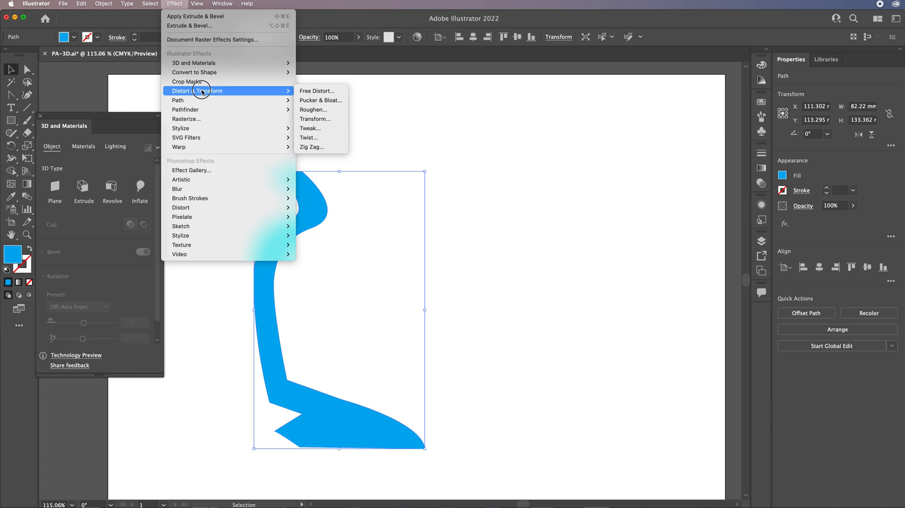
mouse_move(202, 63)
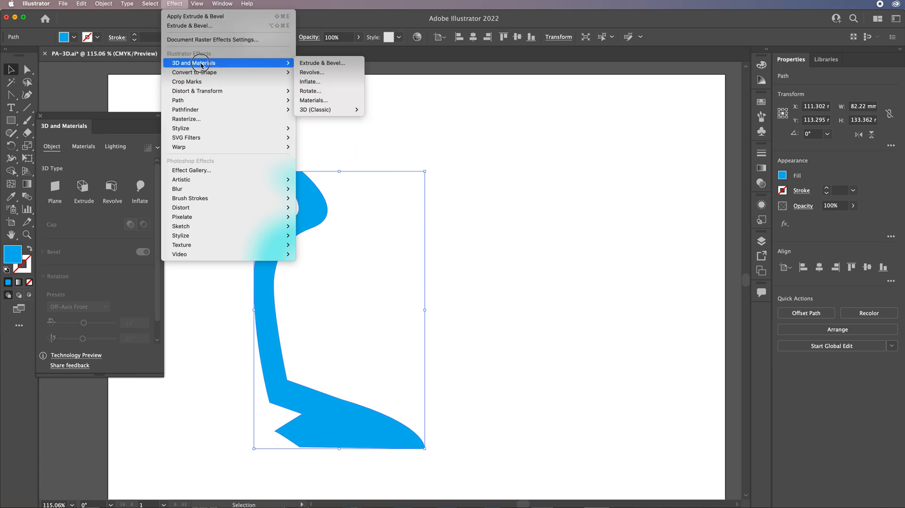
click(318, 73)
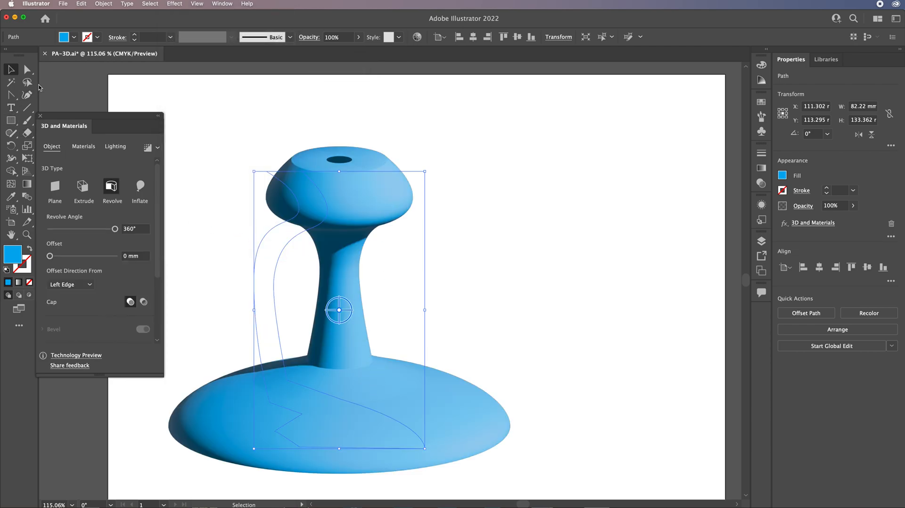
- Move the profile's upper-left anchor point outward to about X 49.8 mm, Y 46.6 mm
click(27, 69)
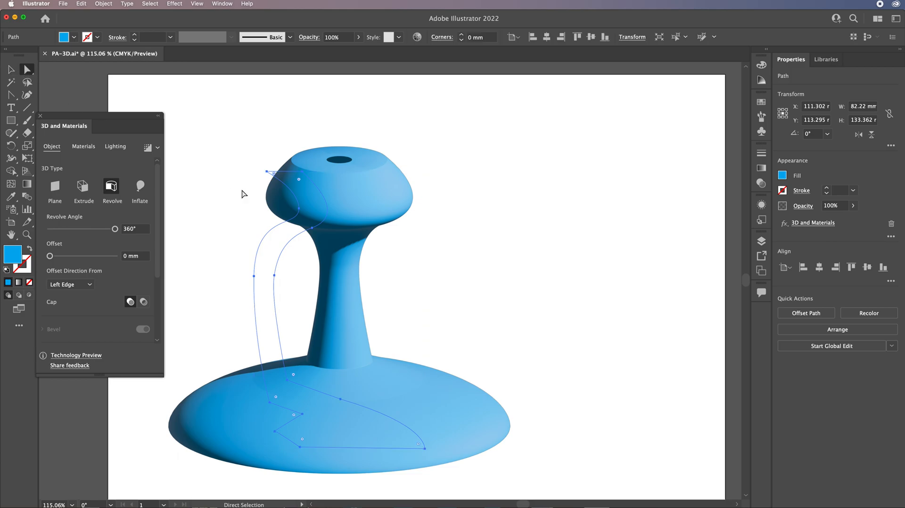
click(267, 173)
drag(267, 173, 211, 172)
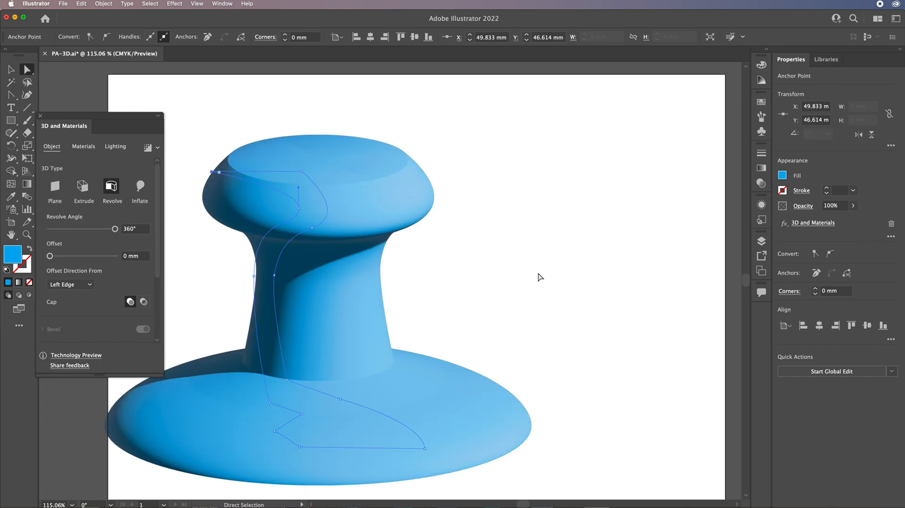
- Set the revolve offset to about 53.6 mm with the offset direction from the Right Edge, keeping a 360° revolve angle
drag(115, 229, 129, 249)
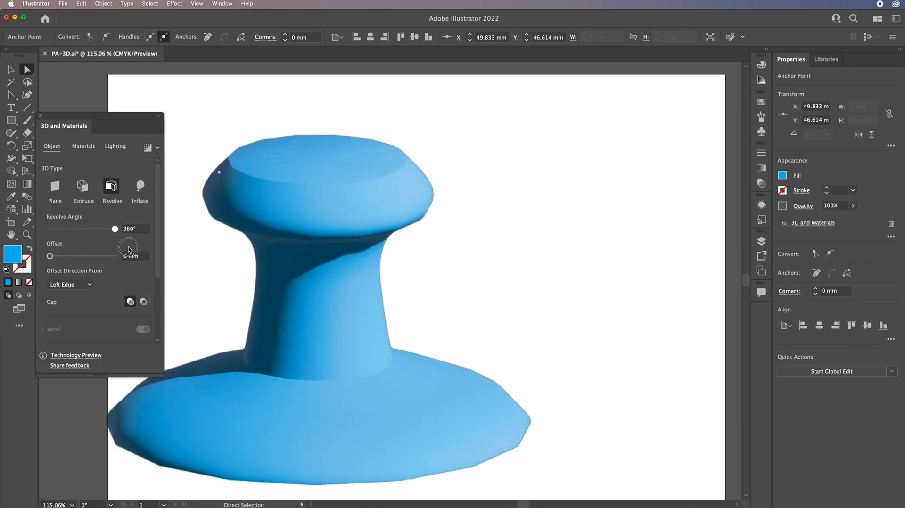
drag(51, 259, 61, 261)
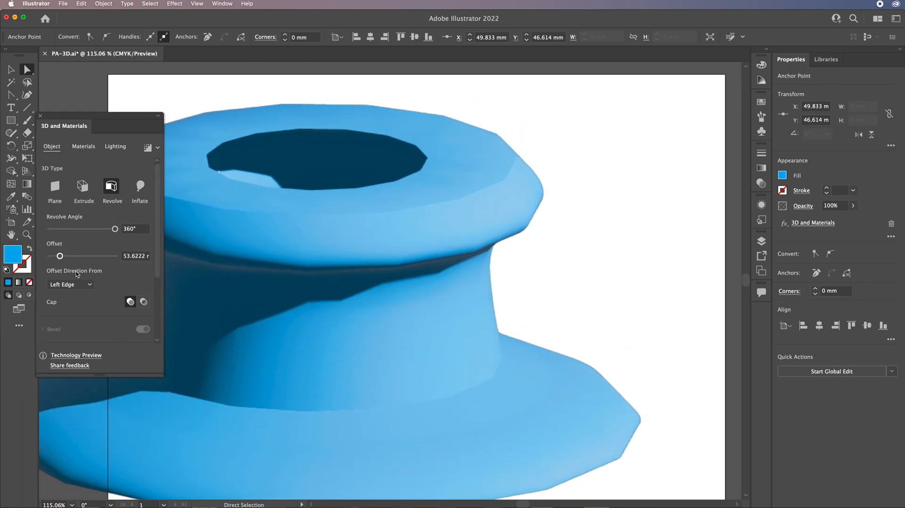
click(91, 286)
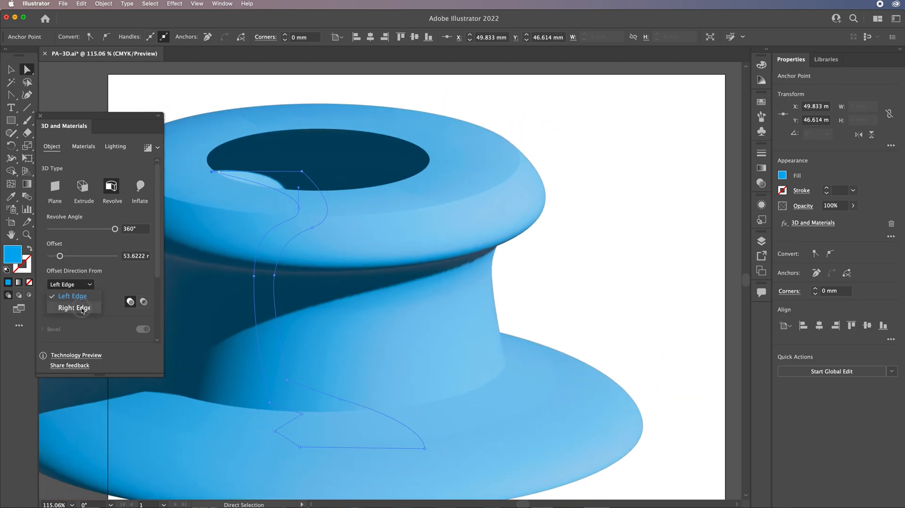
click(75, 308)
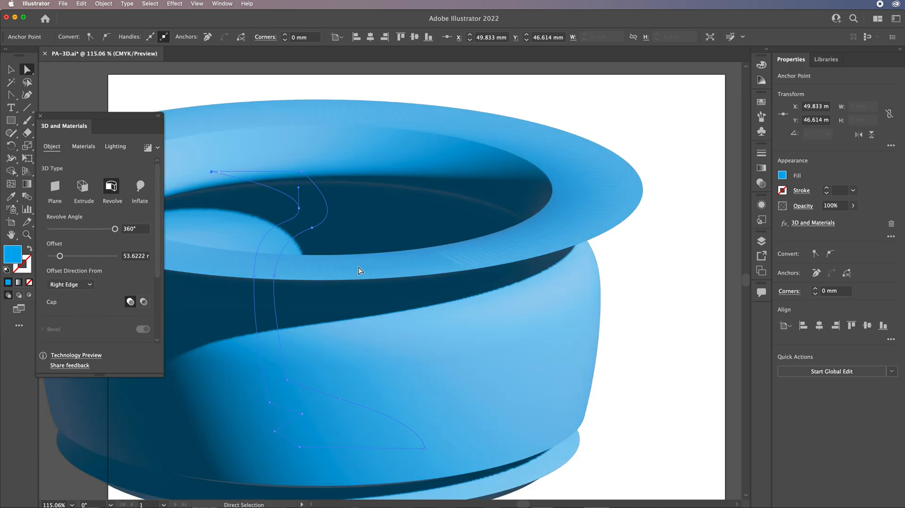
- Scale the revolved object down proportionally to about 61.3 mm wide and 79.7 mm high
scroll(355, 276, down, 1)
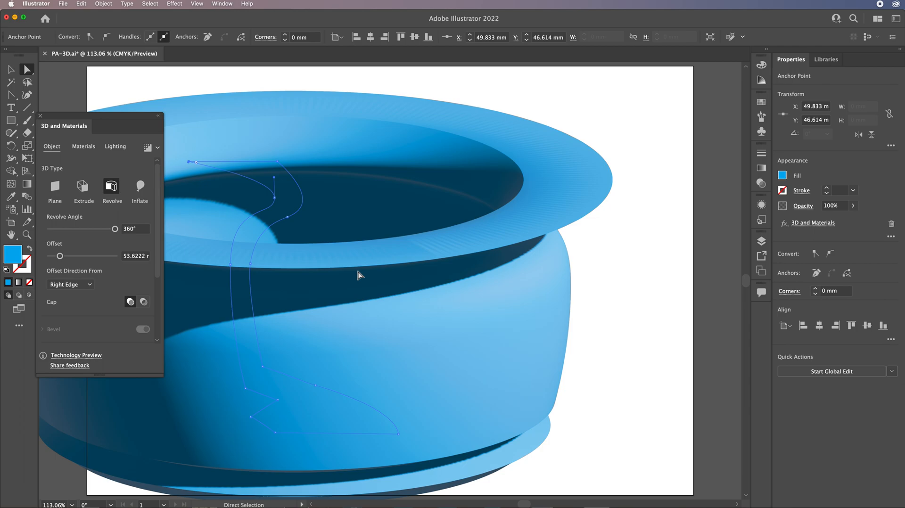
key(v)
key(super+1)
key(a)
click(9, 70)
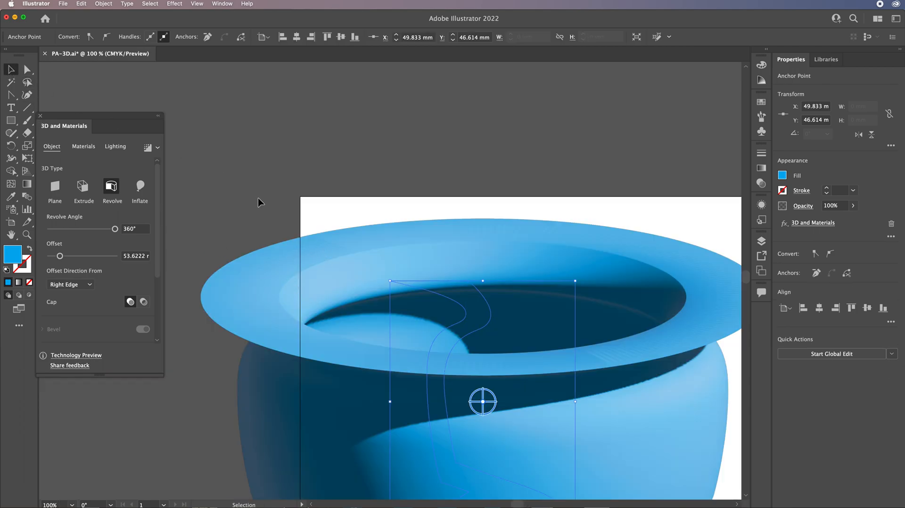
click(361, 275)
drag(391, 281, 464, 318)
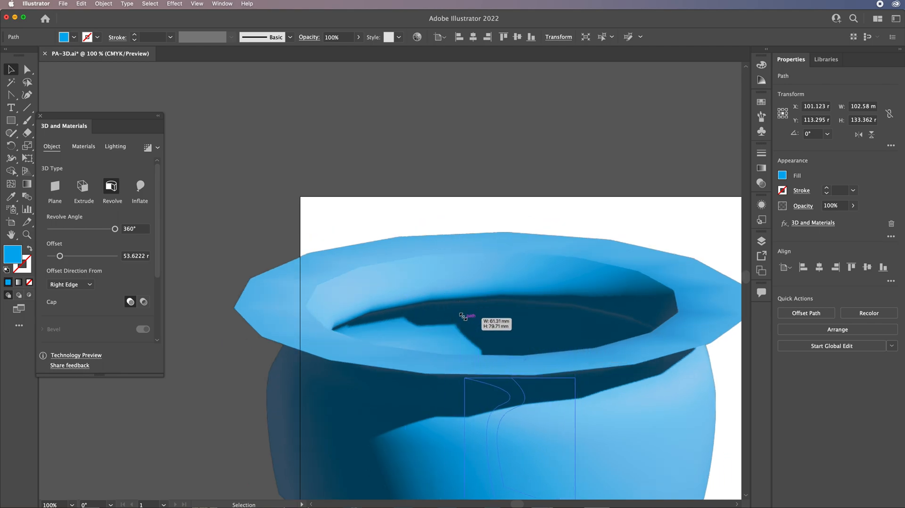
drag(574, 362, 574, 362)
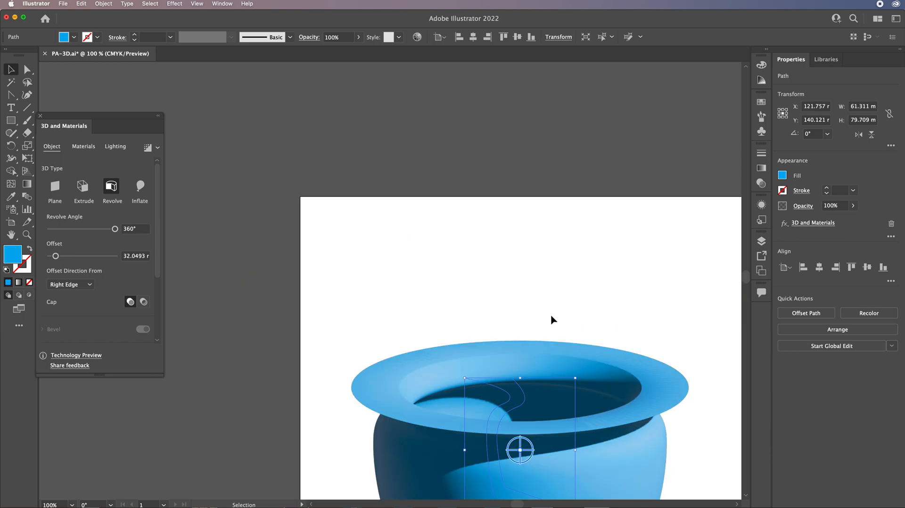
- Fit the artboard in view, move the revolved bowl to about X 142.9 mm, Y 105 mm, and deselect it
key(super+0)
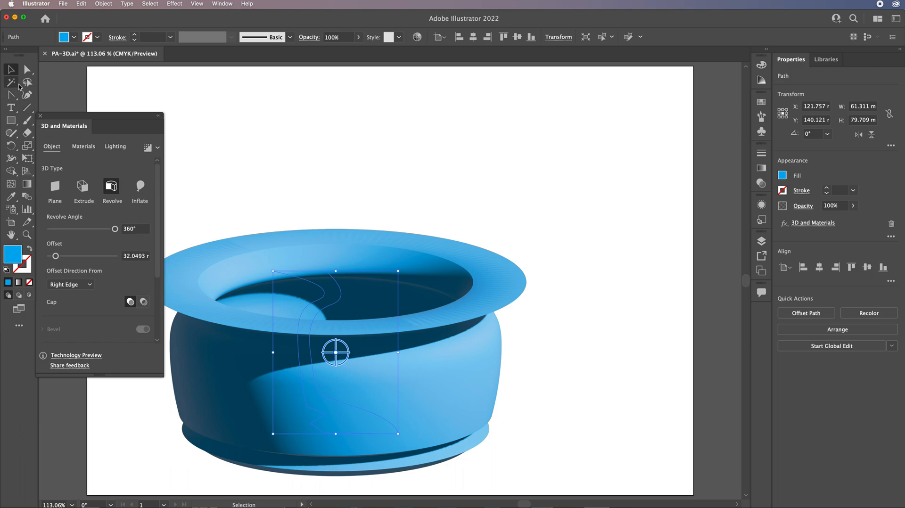
drag(316, 252, 359, 179)
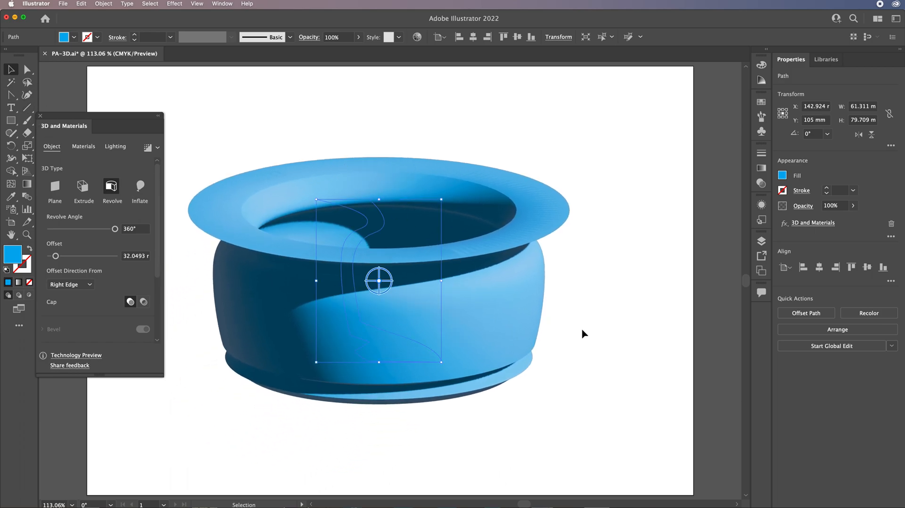
click(596, 339)
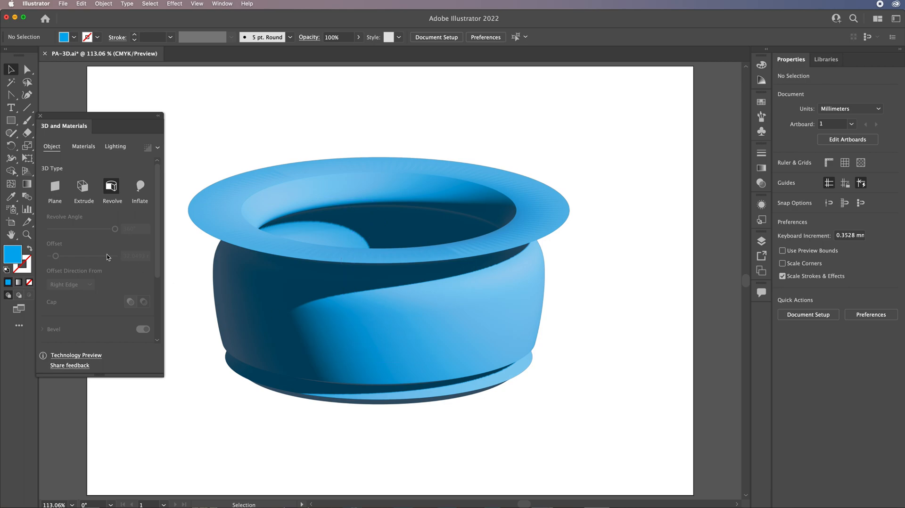
- Show the graphics available for 3D materials and open the document's symbols
click(91, 148)
click(104, 166)
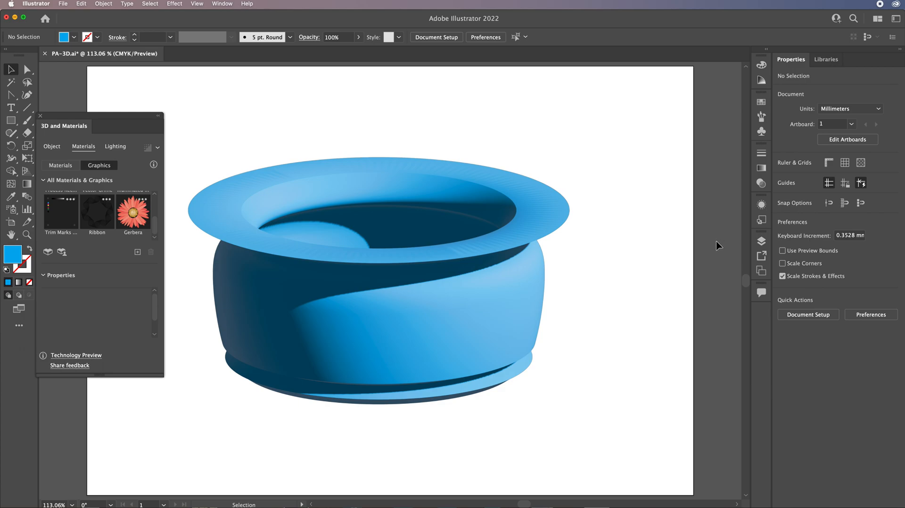
click(762, 118)
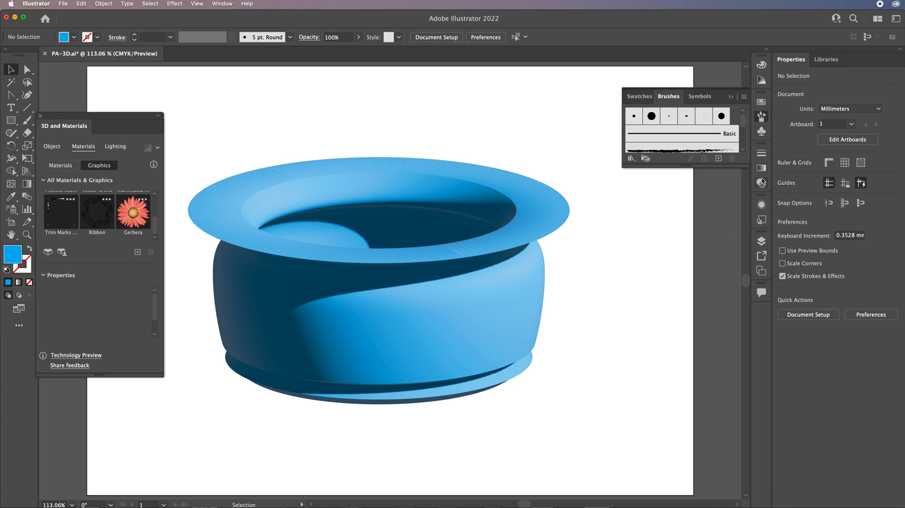
click(761, 221)
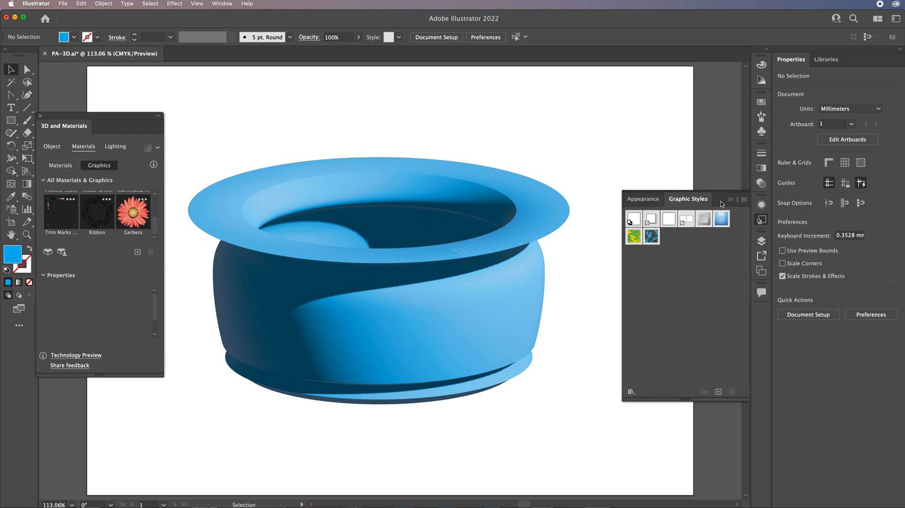
click(762, 133)
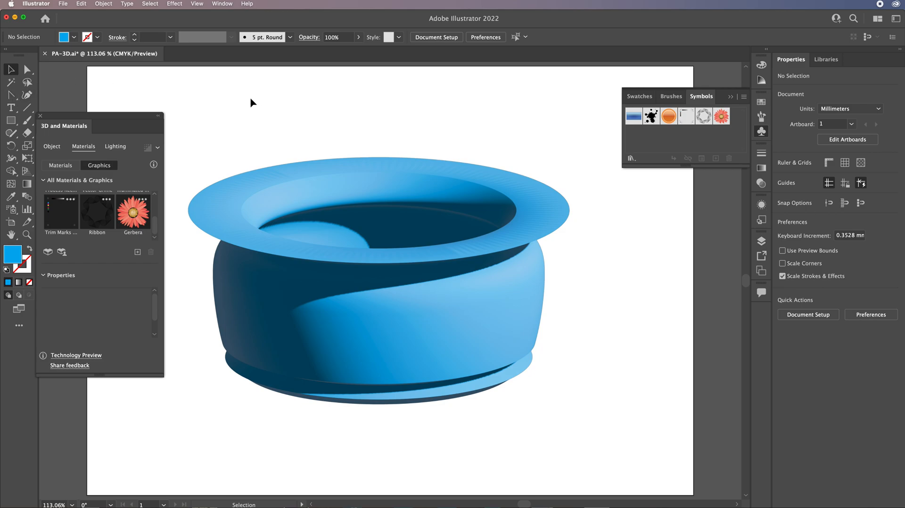
- Draw two overlapping stars about 10 mm wide above the bowl and fill the right-hand one yellow
click(11, 121)
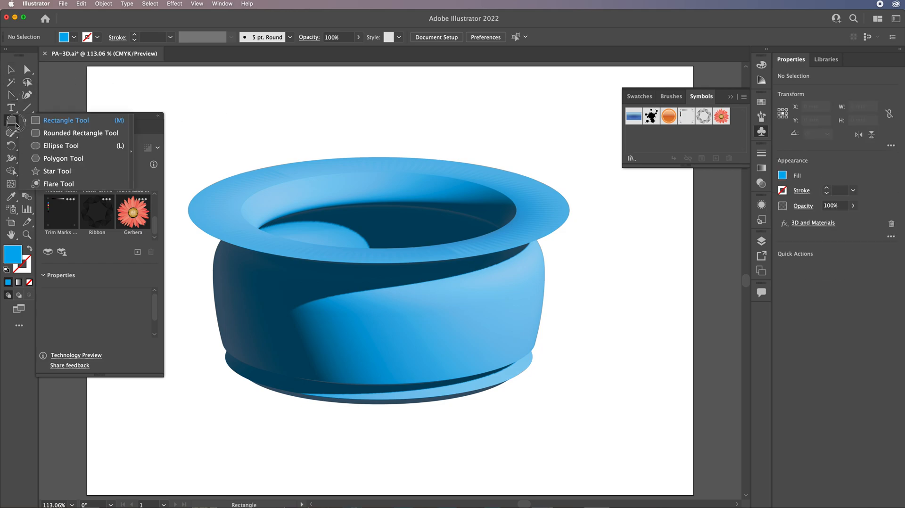
click(52, 171)
drag(412, 106, 434, 110)
click(783, 176)
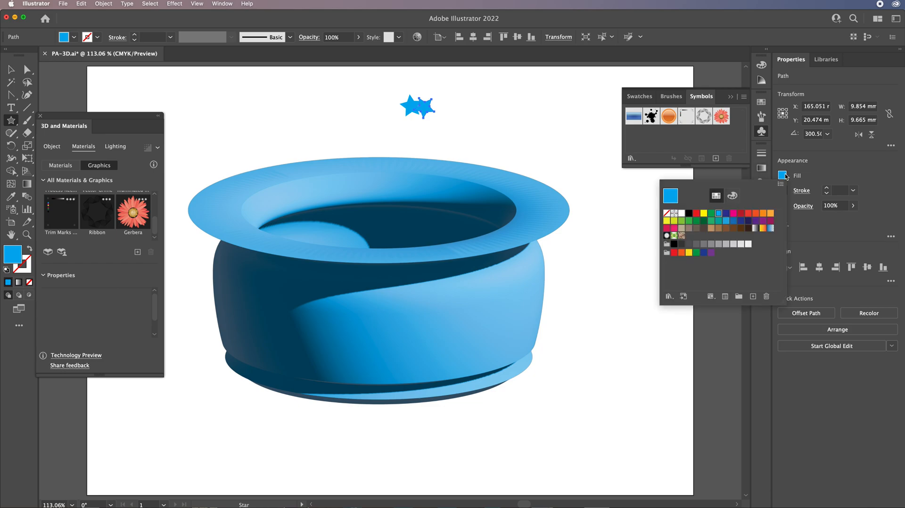
click(704, 213)
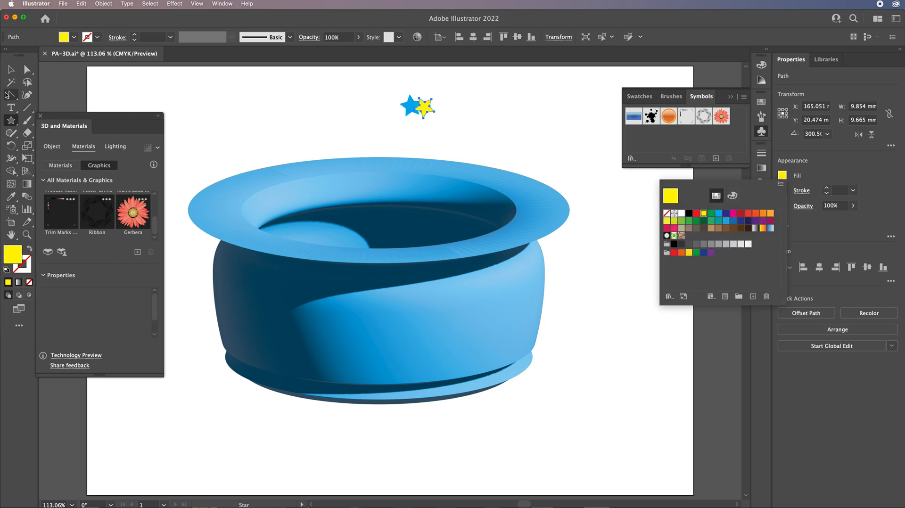
- Select the left-hand star and fill it orange
click(12, 71)
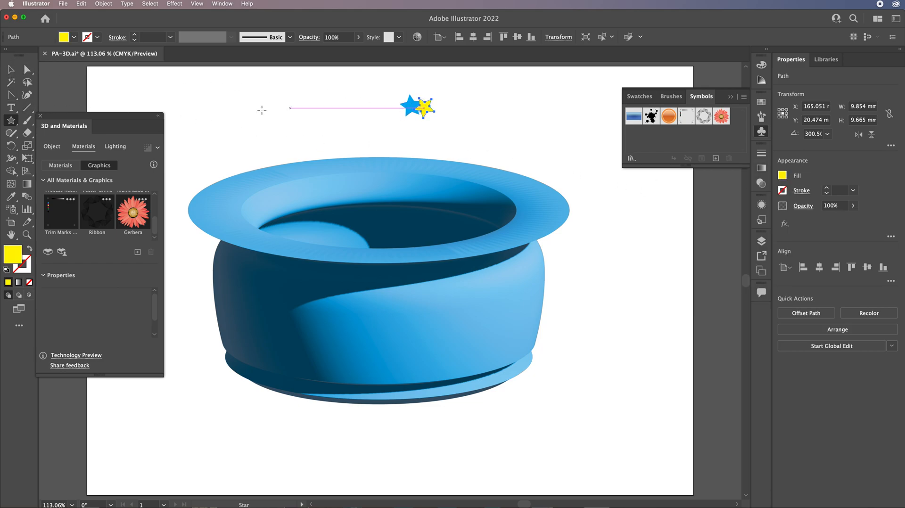
click(10, 70)
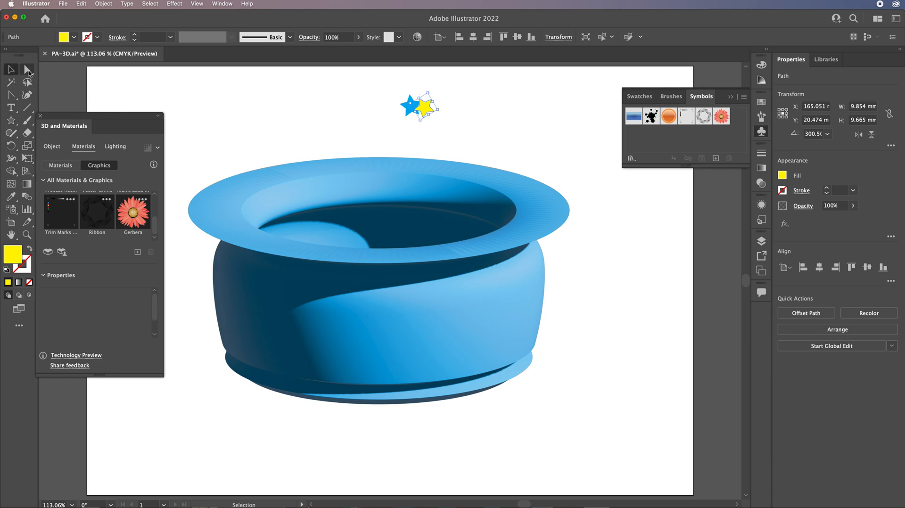
click(410, 107)
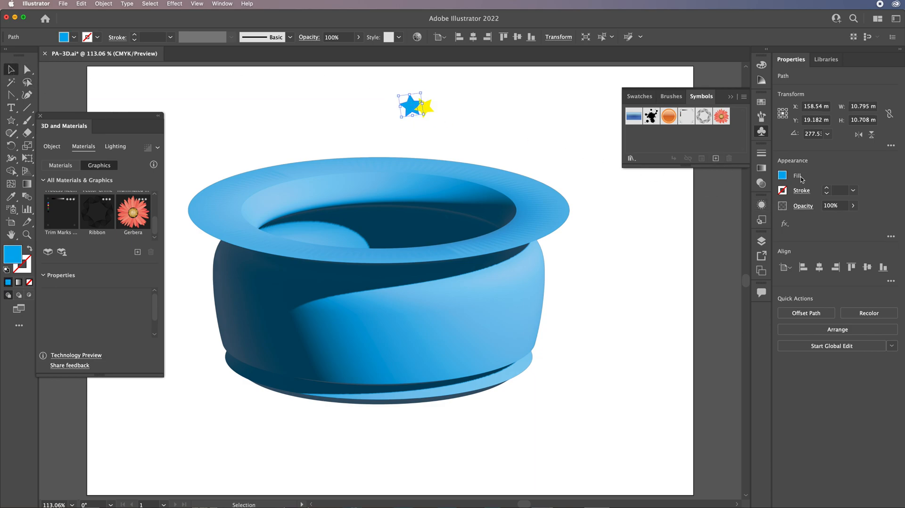
click(782, 176)
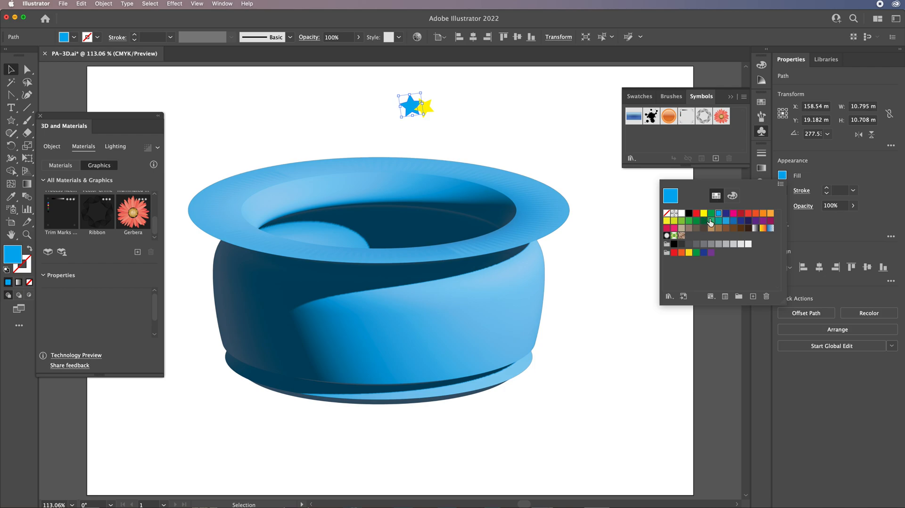
click(760, 217)
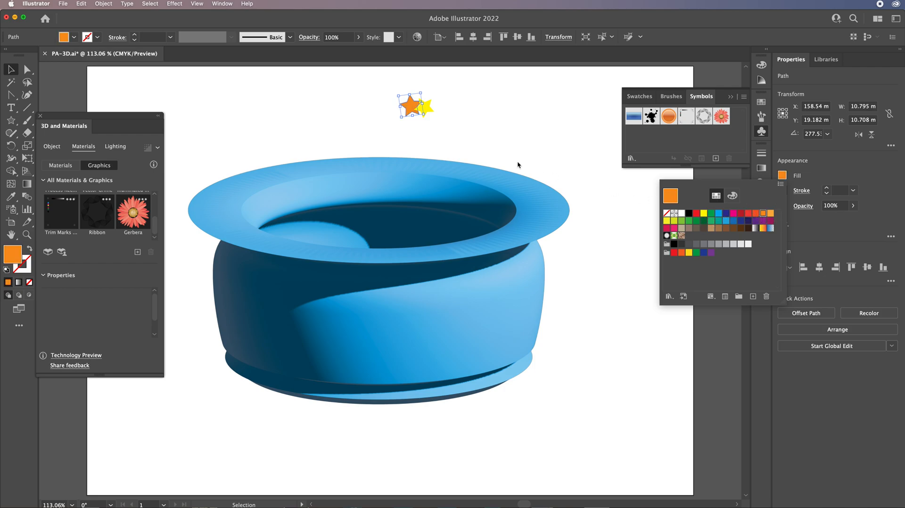
- Save both stars together as a new dynamic symbol named star
drag(383, 95, 665, 146)
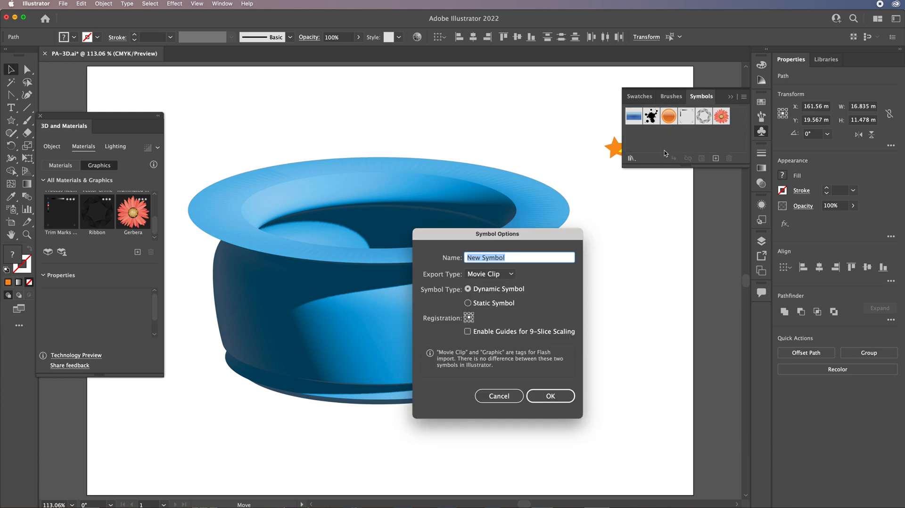
click(501, 258)
click(447, 259)
text(star)
key(Return)
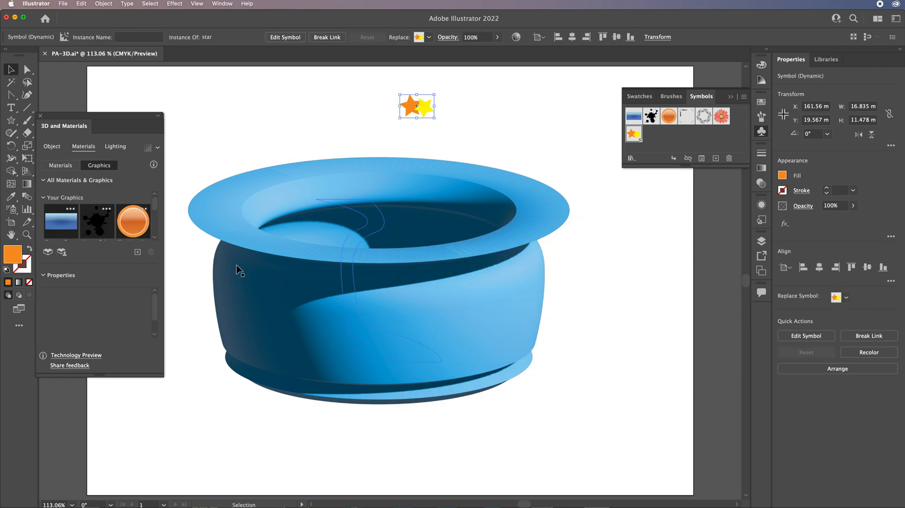
- Select the revolved bowl and apply the star graphic to its surface
click(426, 315)
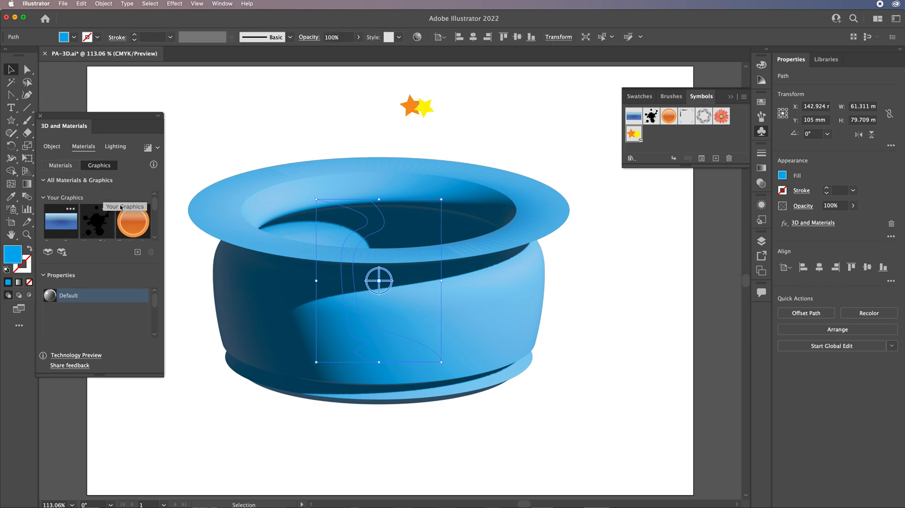
drag(155, 205, 156, 229)
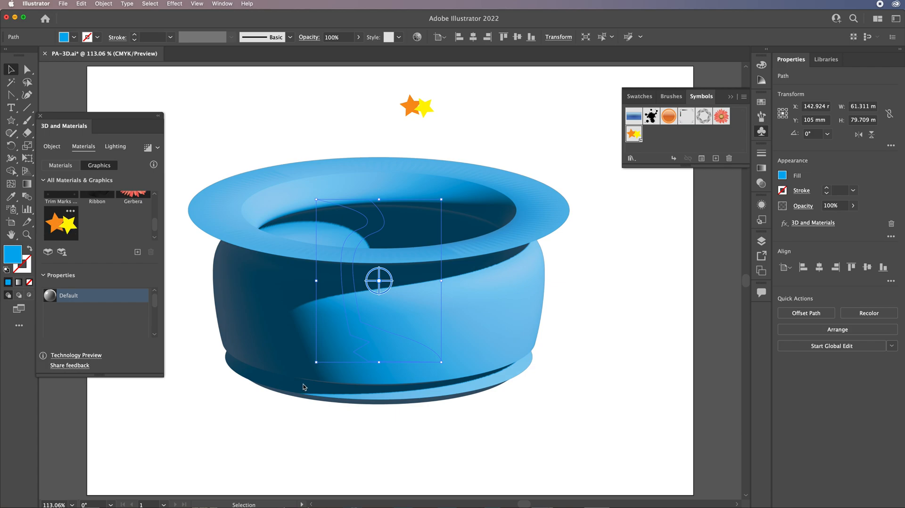
click(70, 237)
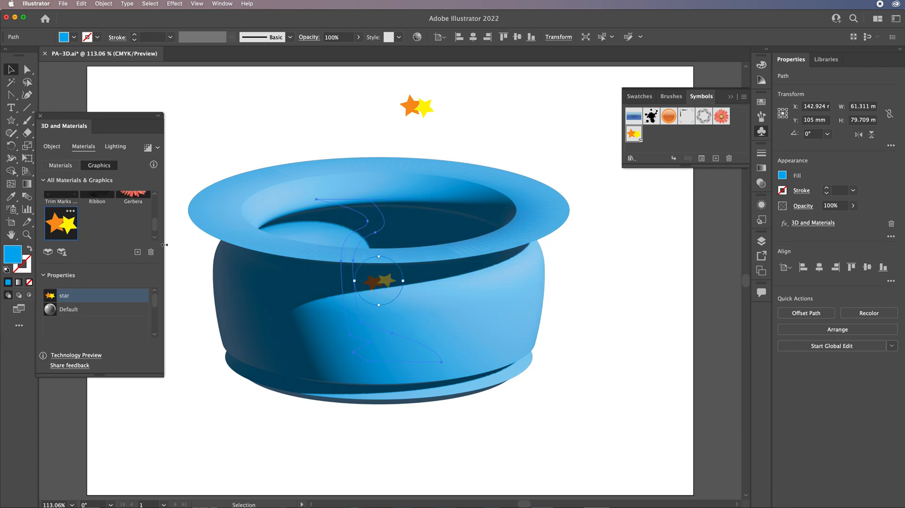
- Enlarge the star graphic, place it on the right side of the bowl's outer wall, and deselect the bowl
drag(404, 282, 440, 280)
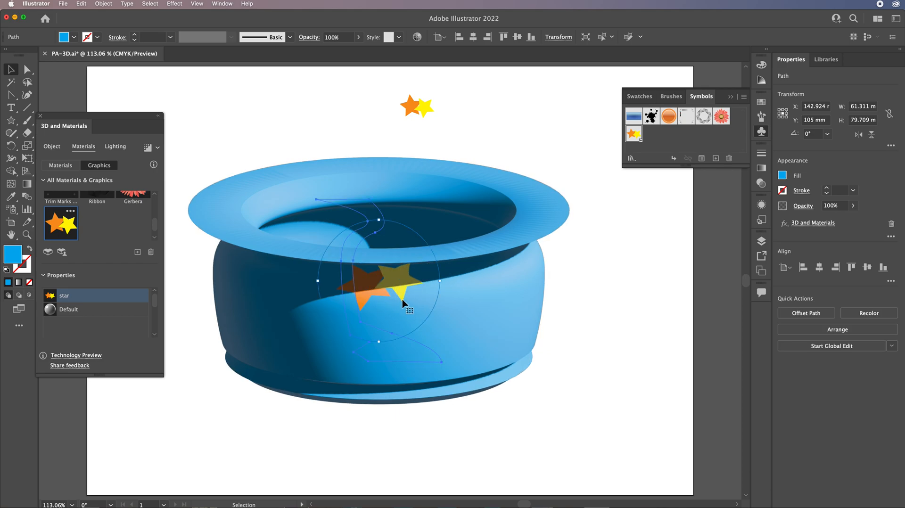
drag(405, 323, 542, 289)
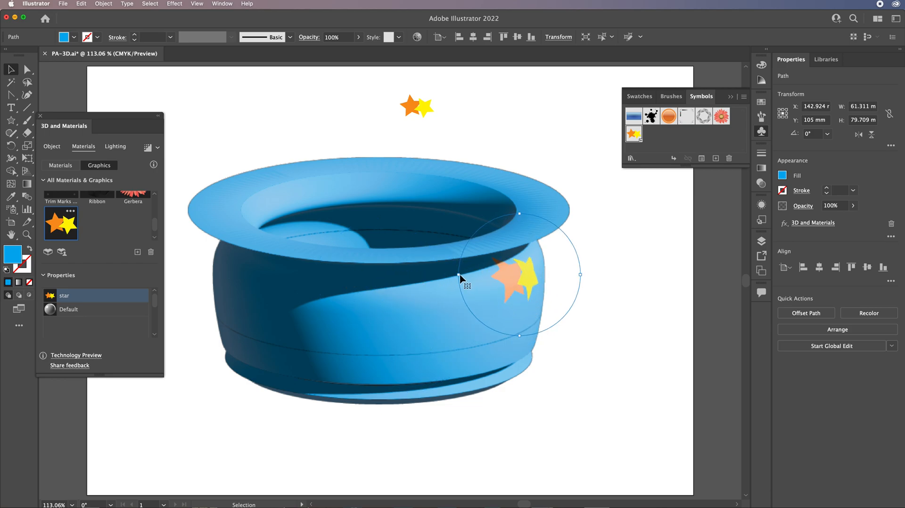
drag(458, 277, 299, 313)
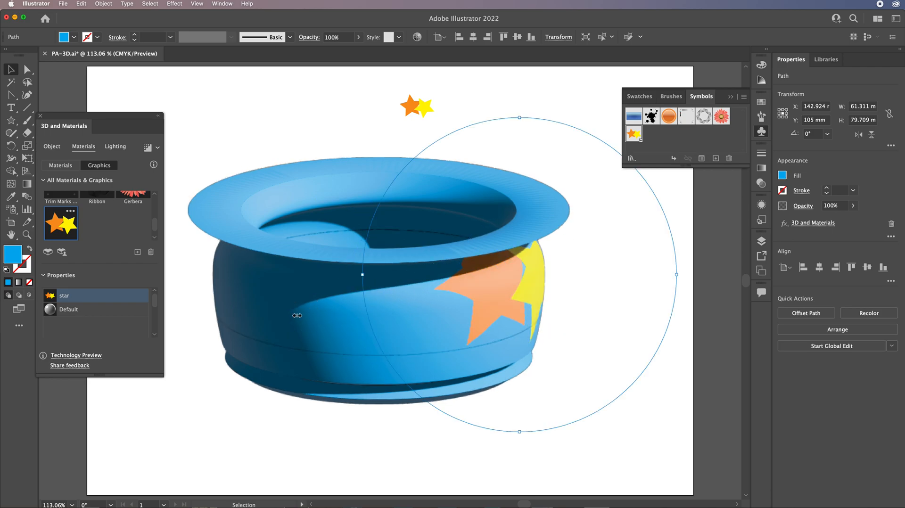
drag(468, 313, 471, 326)
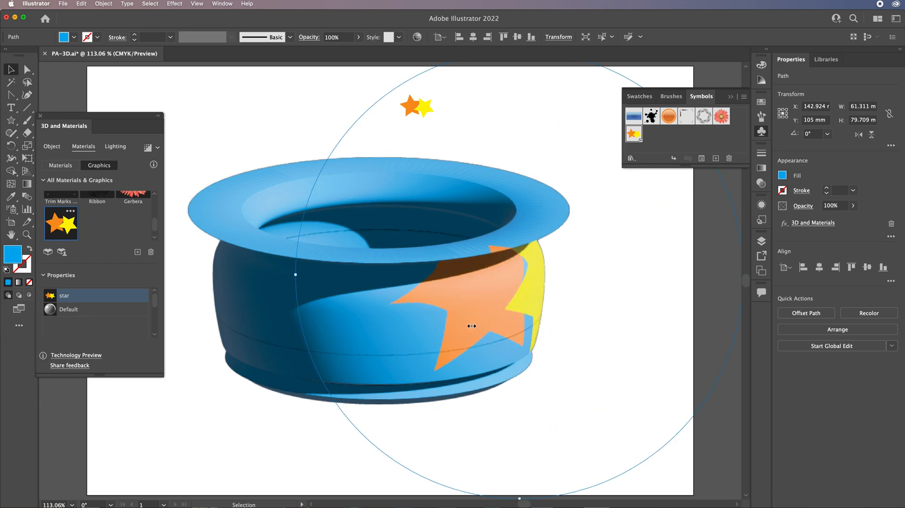
click(277, 123)
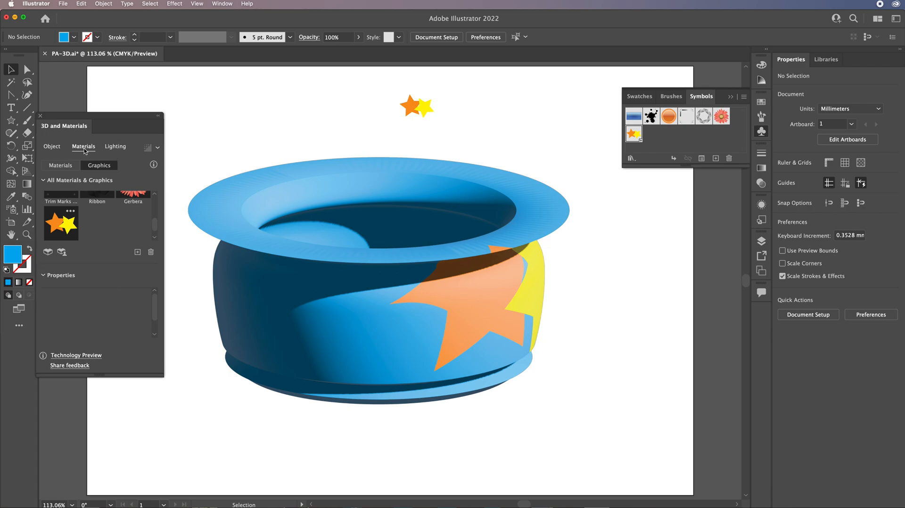
- Apply the Marble Paint material to the revolved bowl beneath its star graphic, and deselect the bowl
click(73, 167)
scroll(158, 217, down, 3)
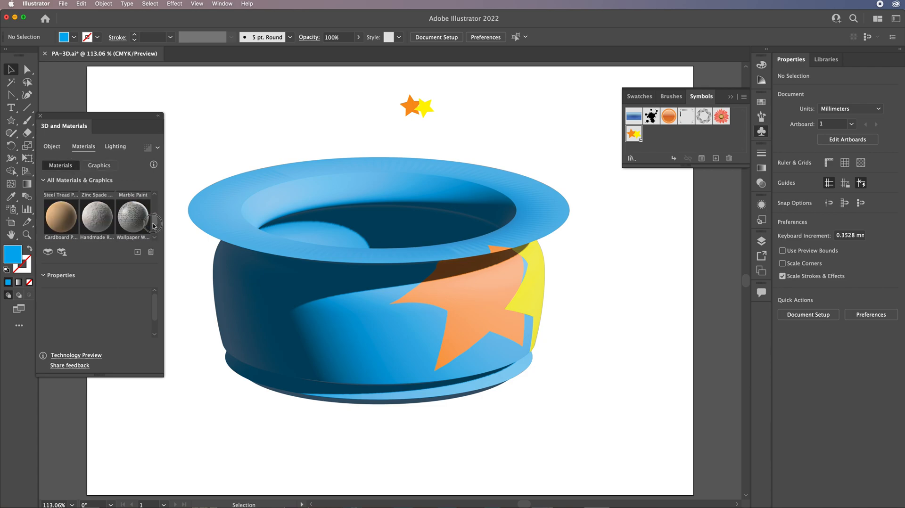
scroll(156, 219, down, 3)
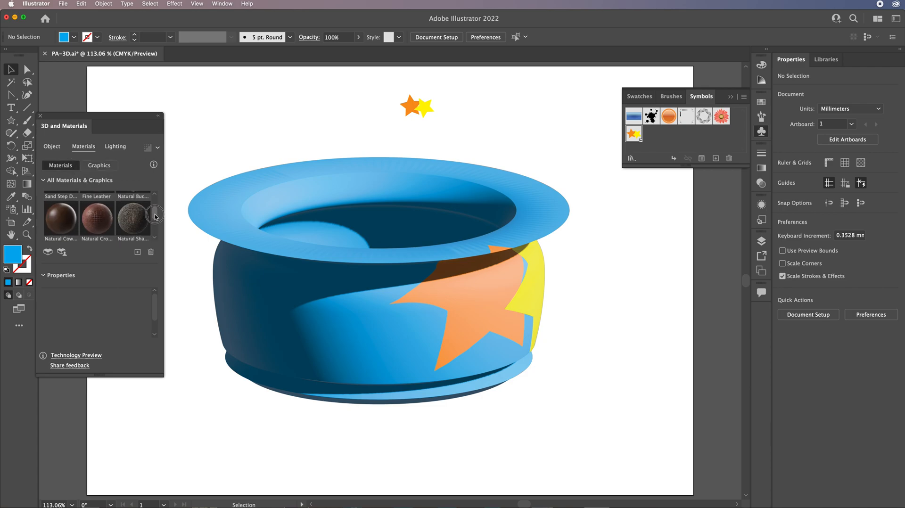
scroll(156, 219, down, 2)
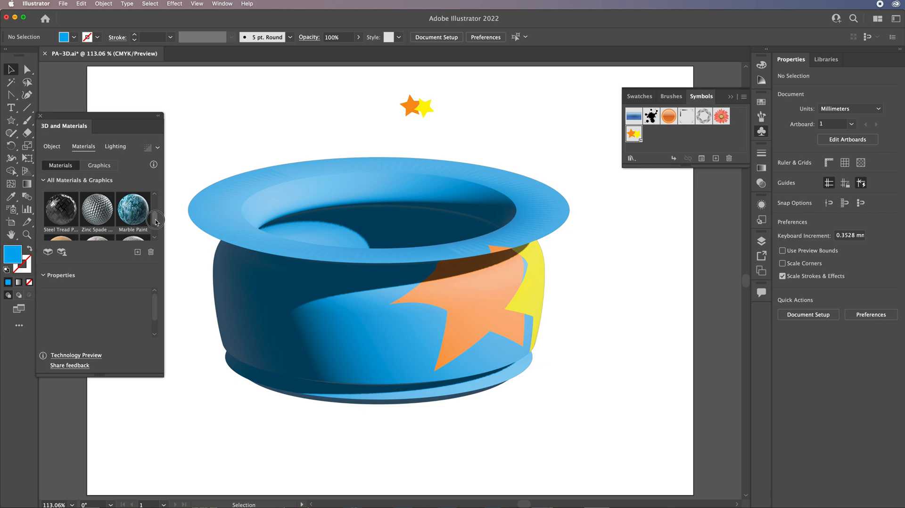
click(136, 225)
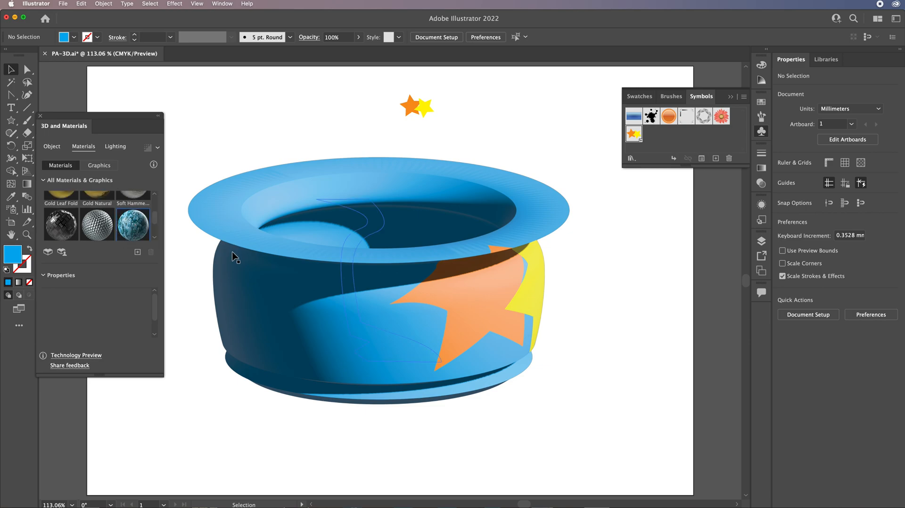
click(224, 241)
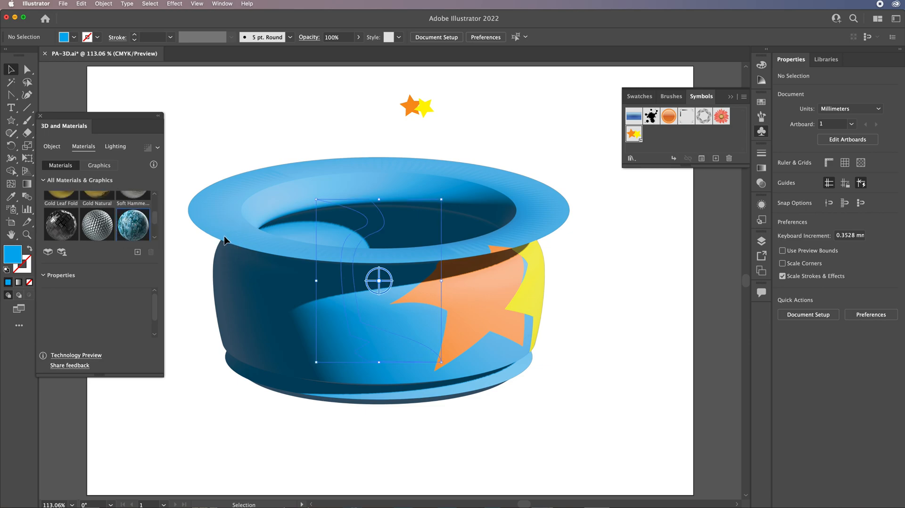
click(134, 231)
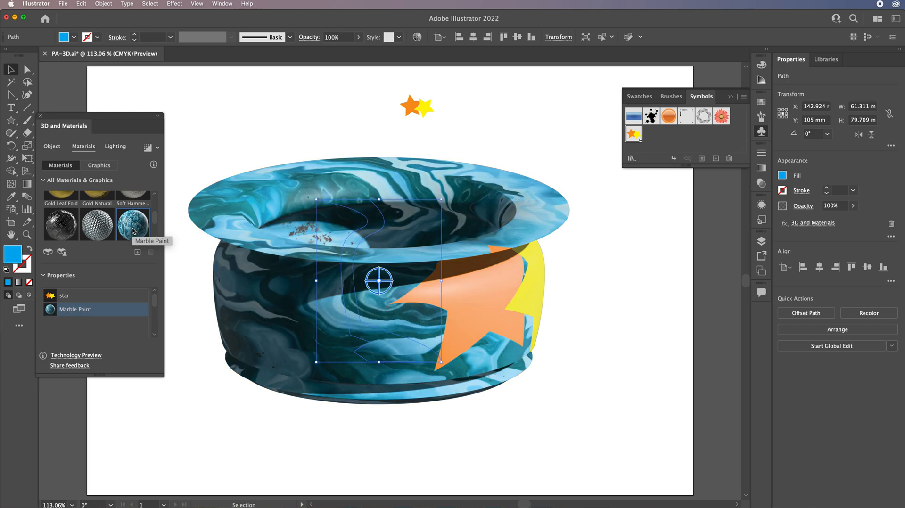
click(570, 323)
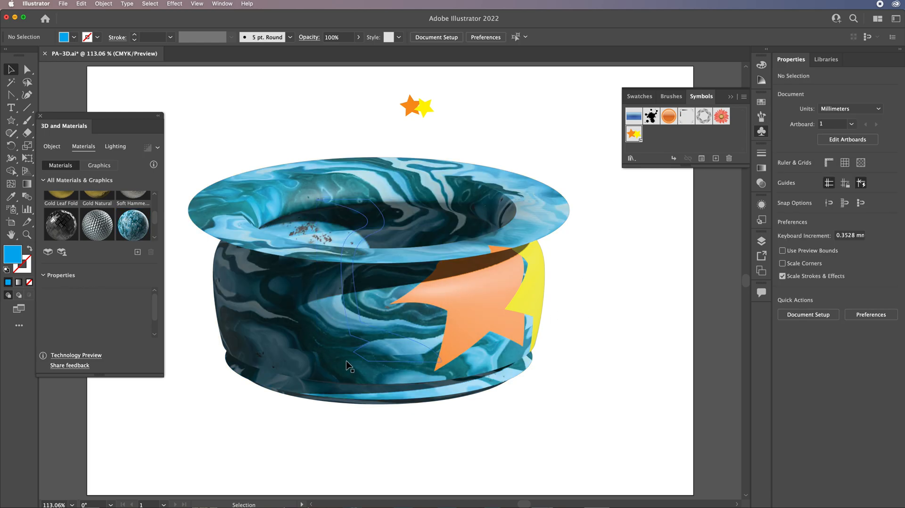